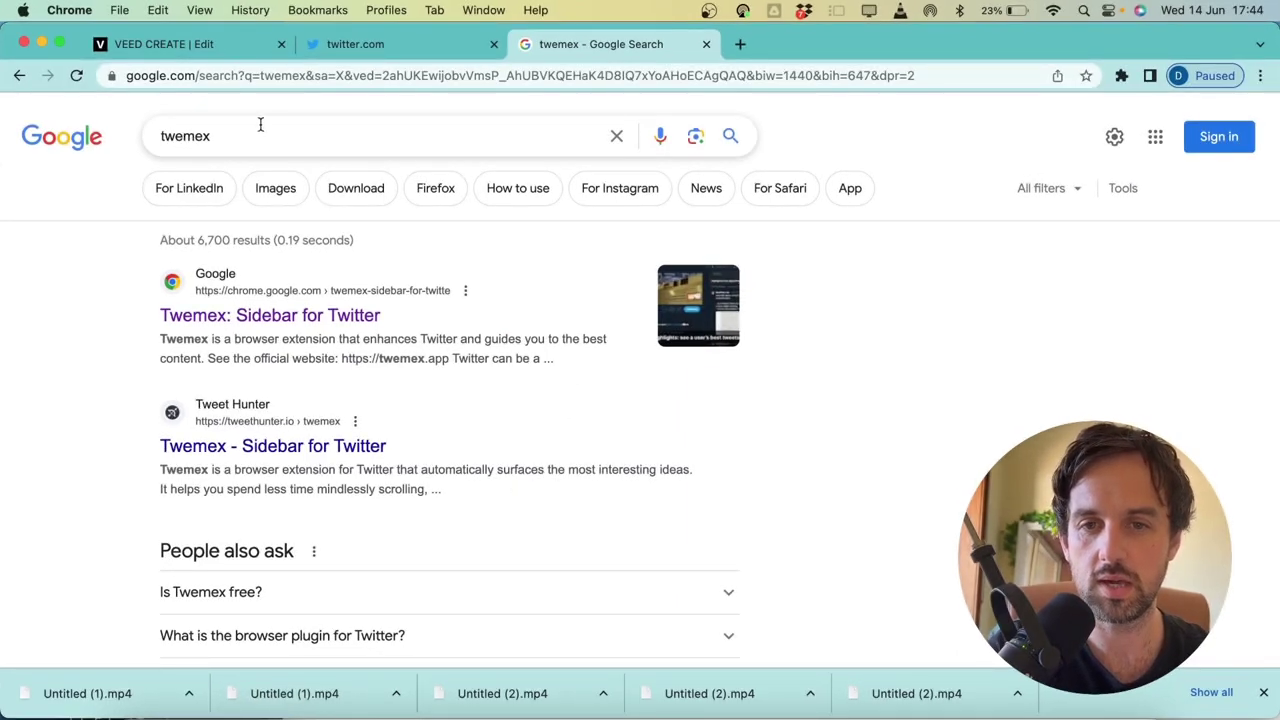
# - Open the 'Twemex: Sidebar for Twitter' Chrome Web Store listing from the twemex search results
pyautogui.click(238, 316)
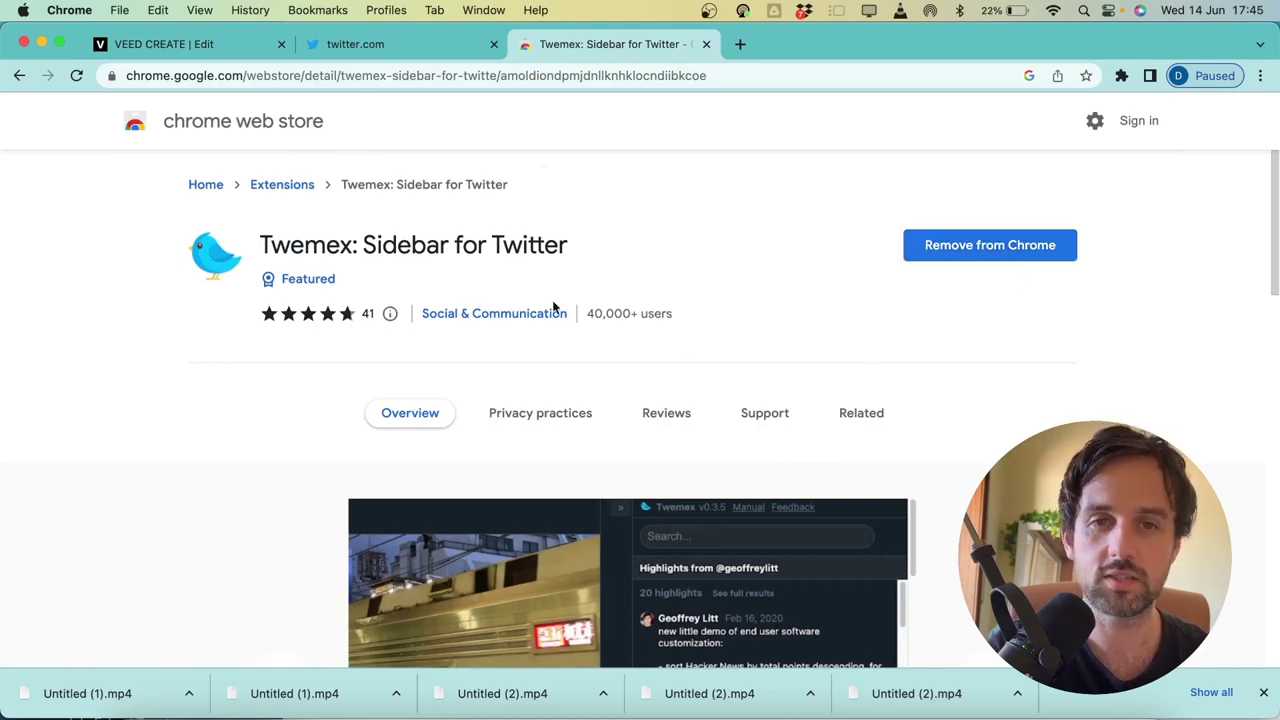
# - Go to the Twitter profile page and collapse then reopen the Twemex sidebar
pyautogui.click(420, 45)
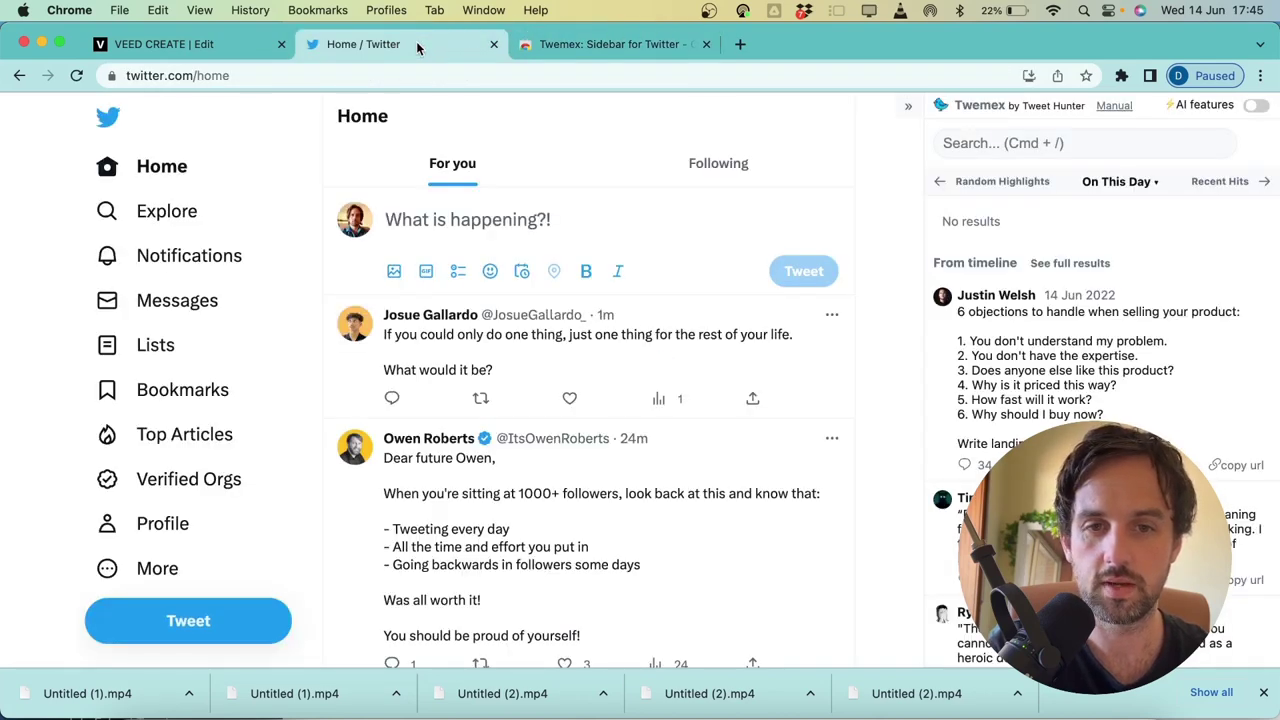
pyautogui.click(150, 522)
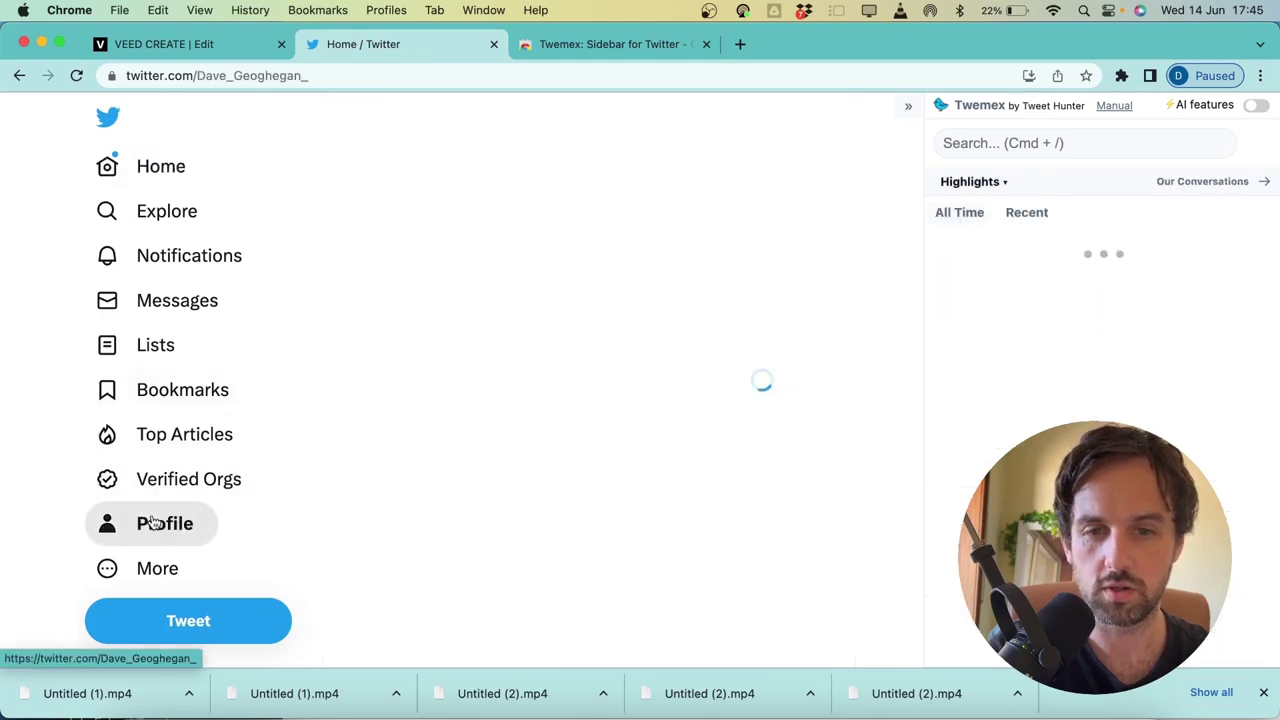
pyautogui.click(910, 113)
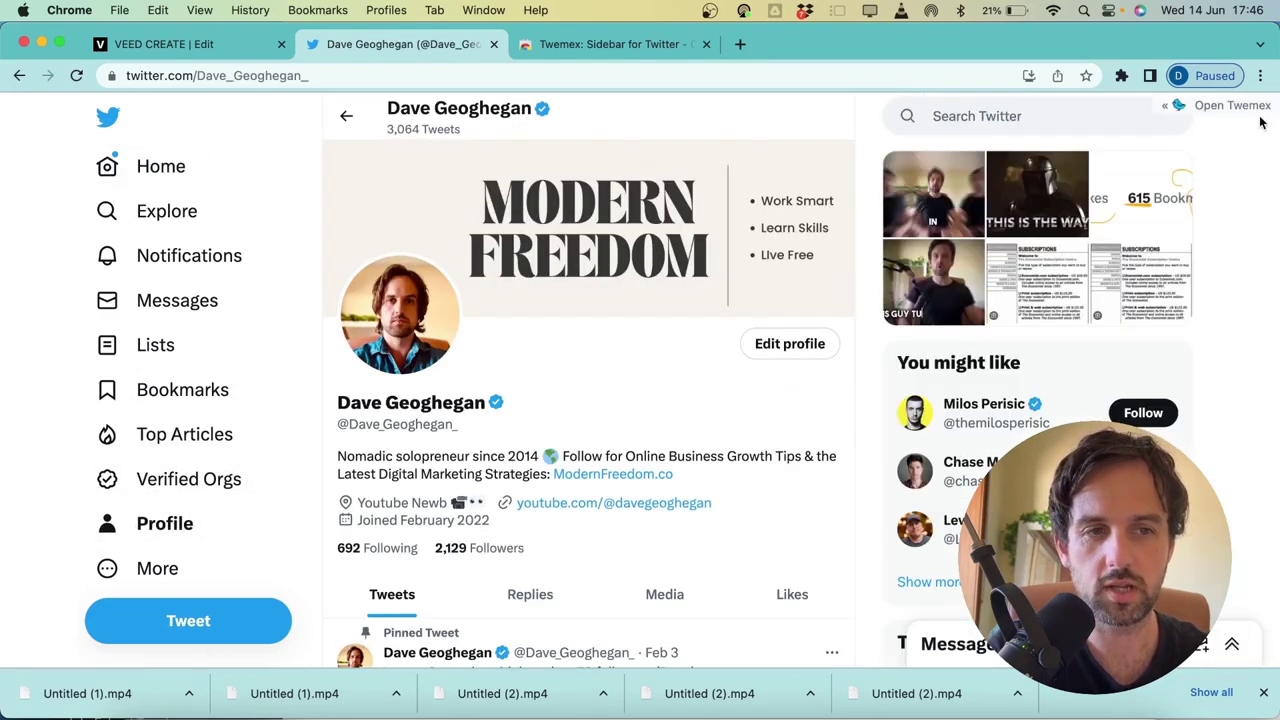
pyautogui.click(1186, 108)
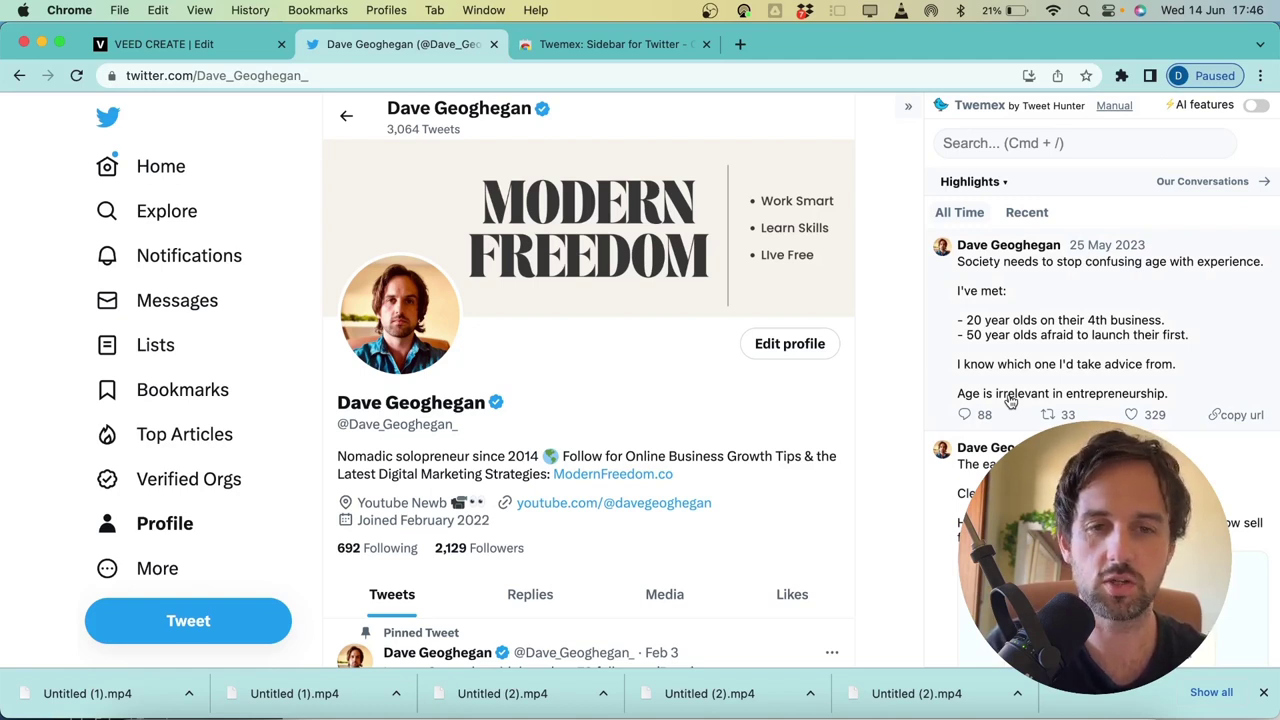
# - Select the latest tweets' text in the Twemex sidebar list for copying
pyautogui.scroll(-5, 1010, 400)
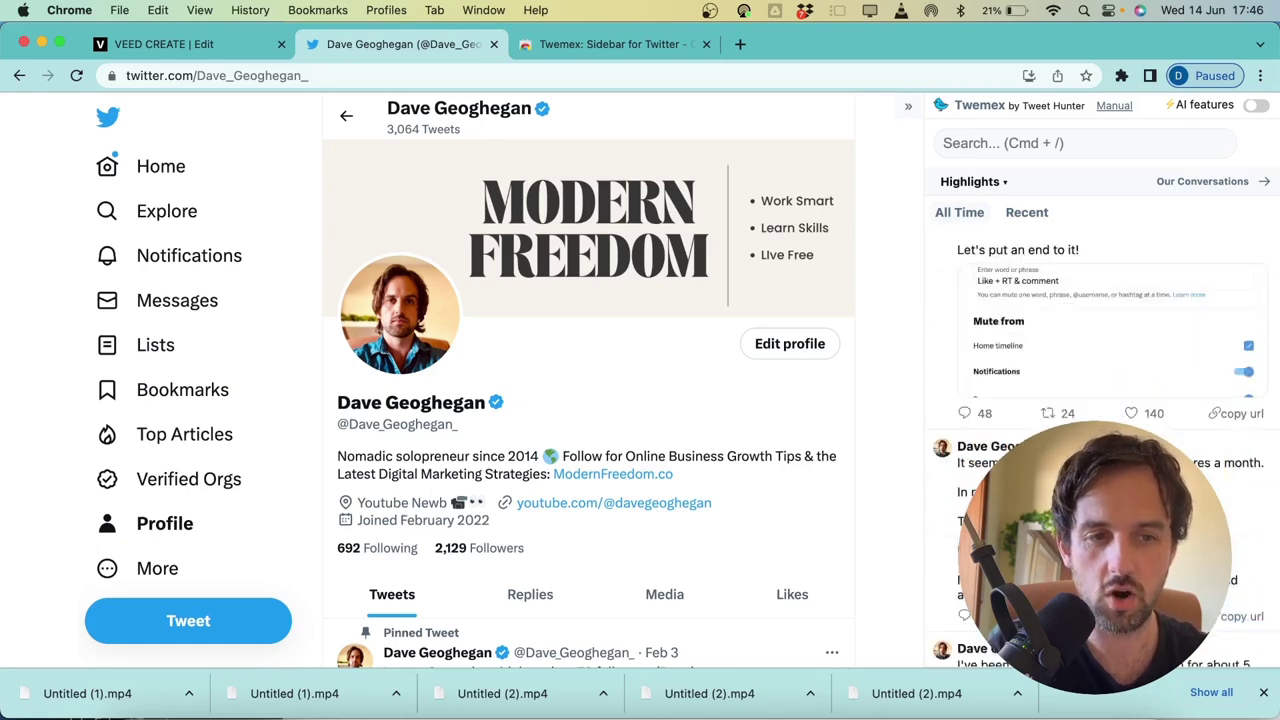
pyautogui.scroll(-3, 1010, 400)
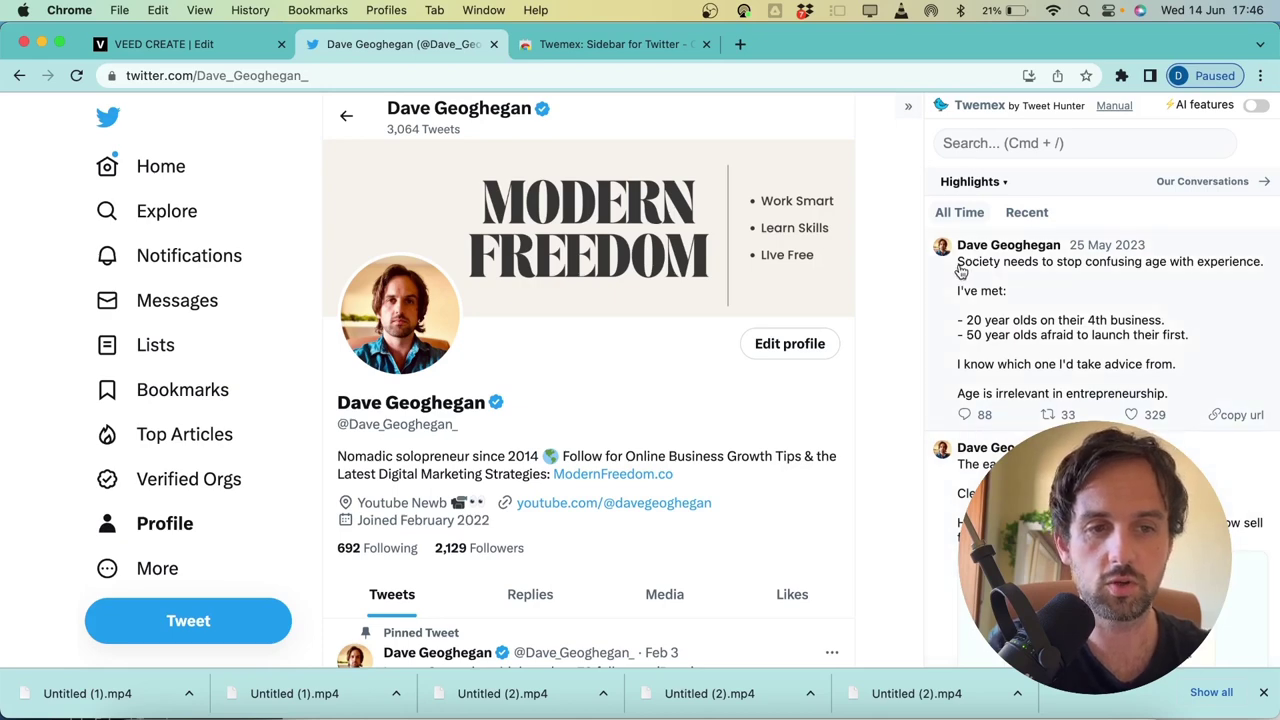
pyautogui.moveTo(957, 262); pyautogui.dragTo(1000, 660)
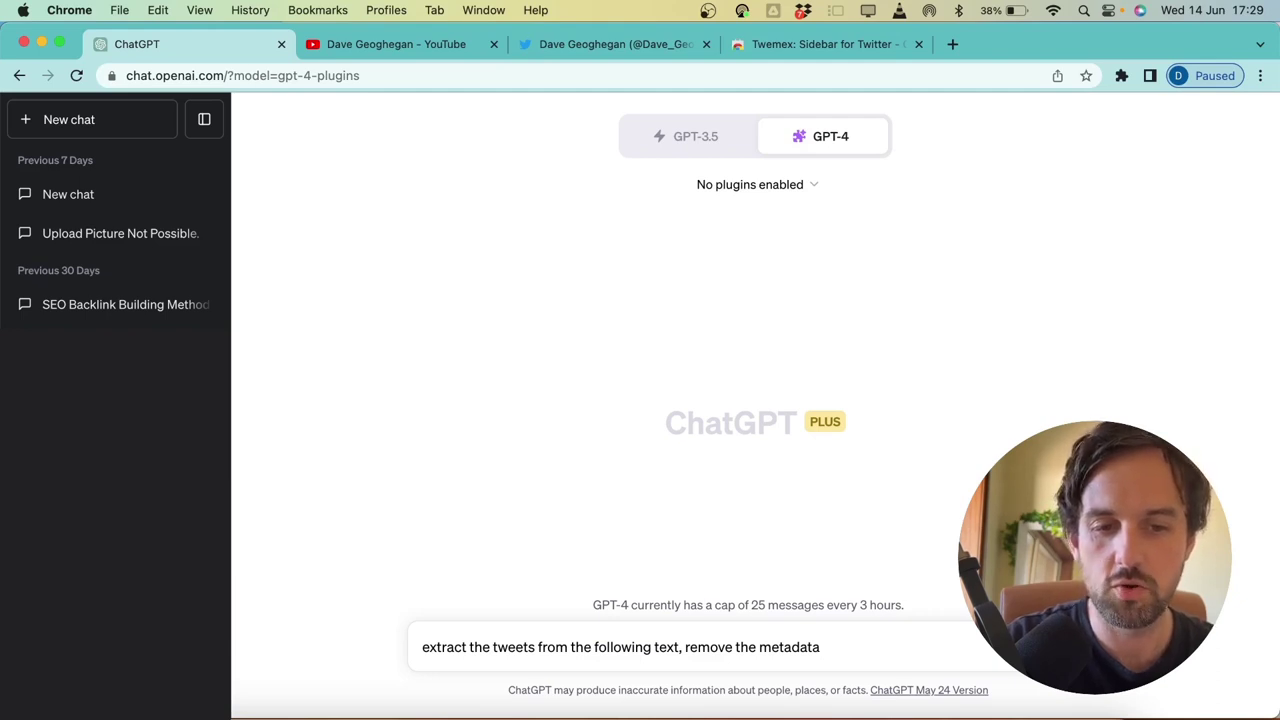
# - Paste the copied tweets after the extract-and-remove-metadata prompt and send it
pyautogui.press('super+v')
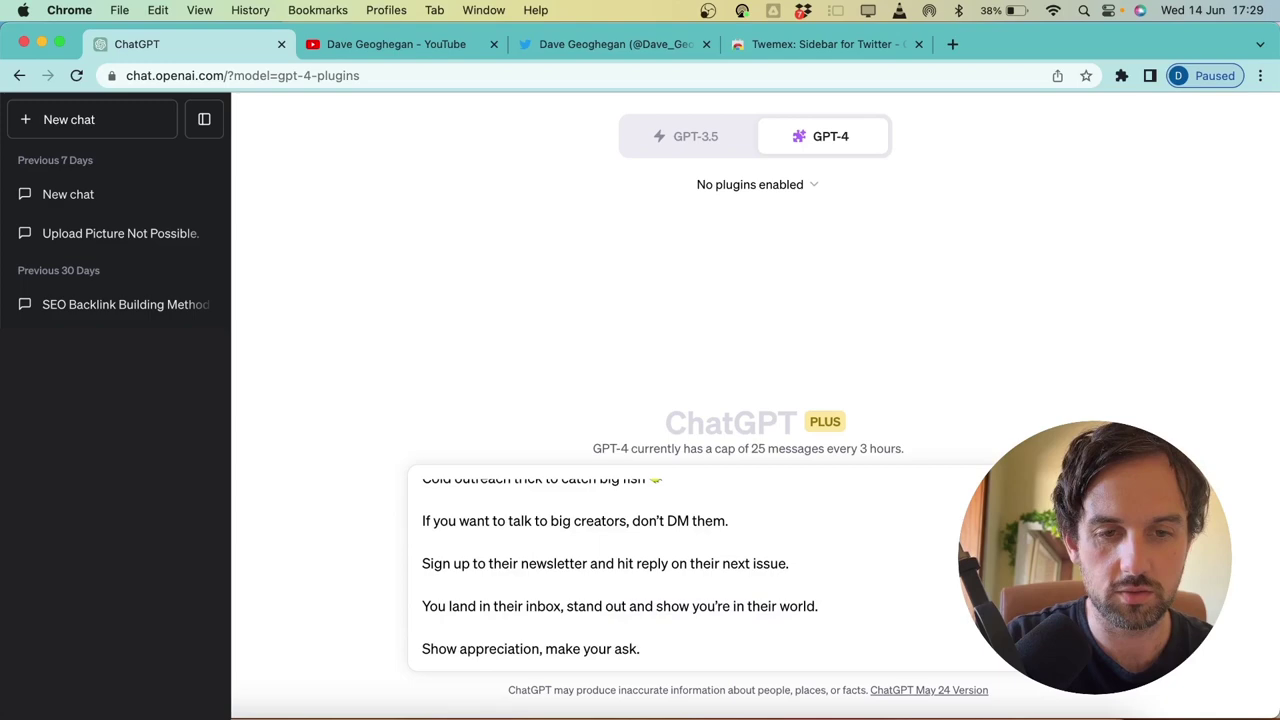
pyautogui.press('Return')
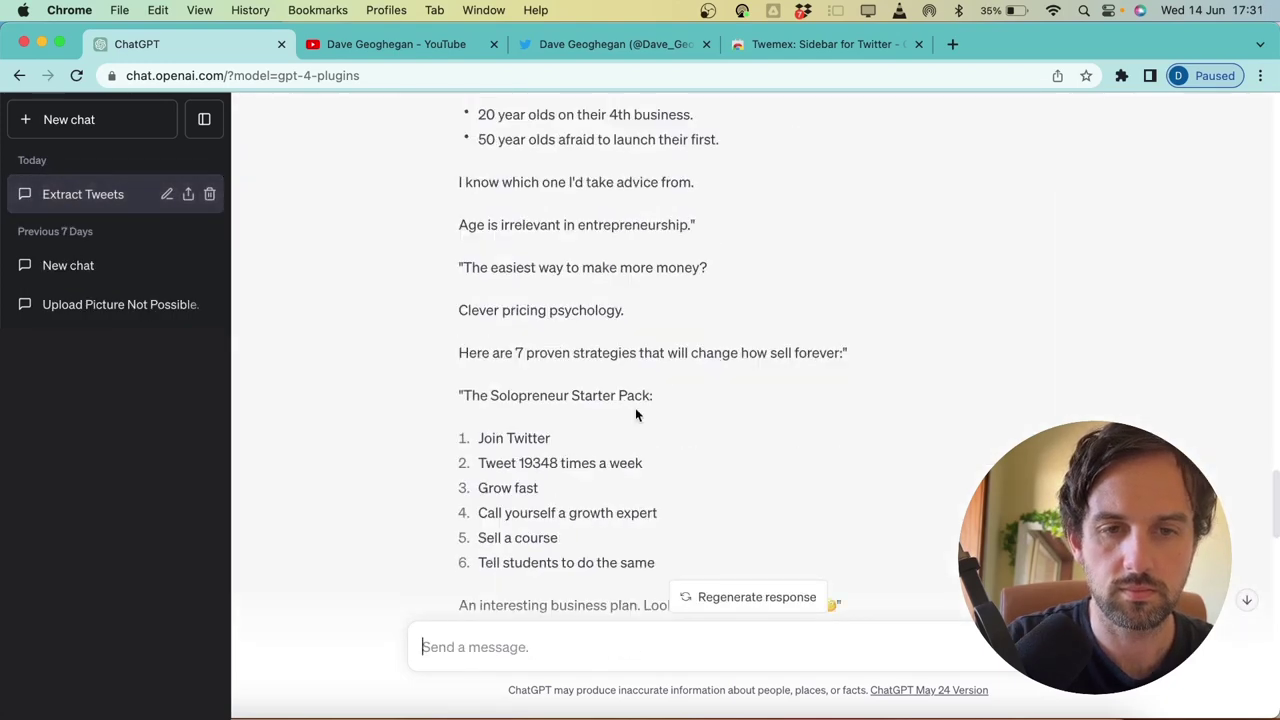
pyautogui.scroll(2, 635, 407)
pyautogui.scroll(-3, 635, 407)
pyautogui.scroll(4, 635, 407)
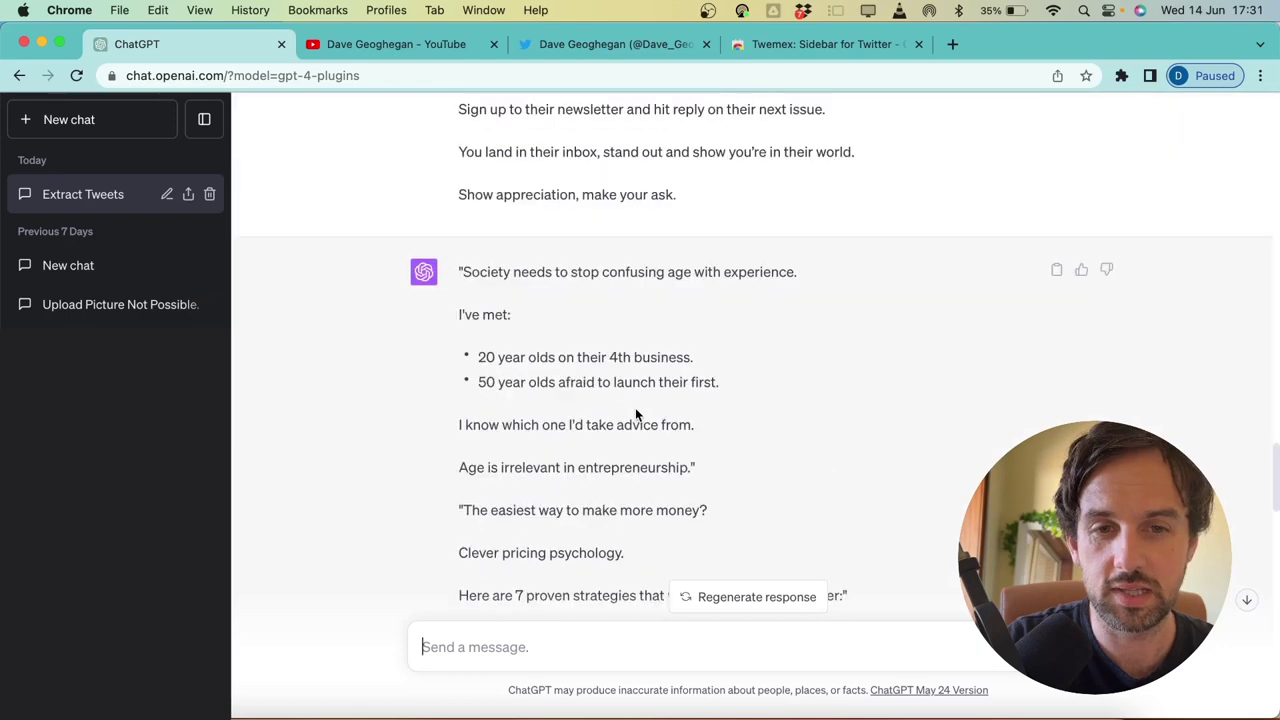
pyautogui.scroll(-3, 635, 410)
pyautogui.scroll(1, 635, 410)
pyautogui.scroll(-3, 635, 410)
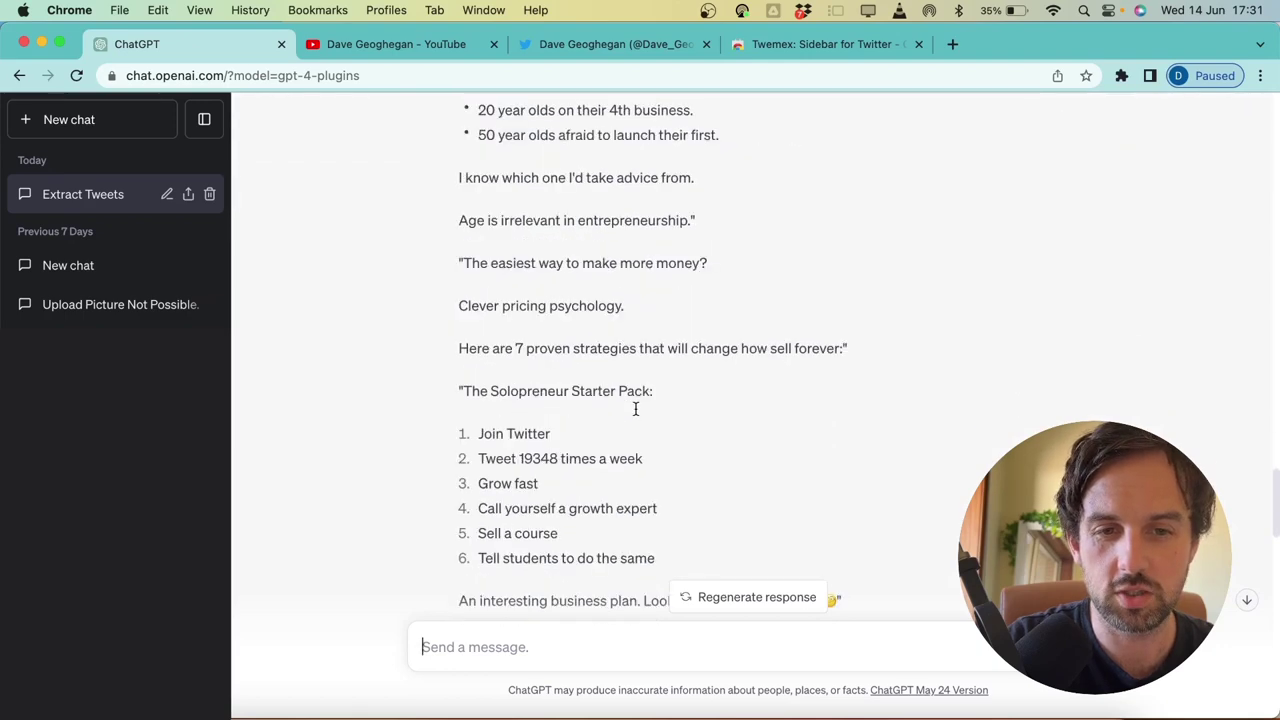
pyautogui.scroll(-10, 635, 408)
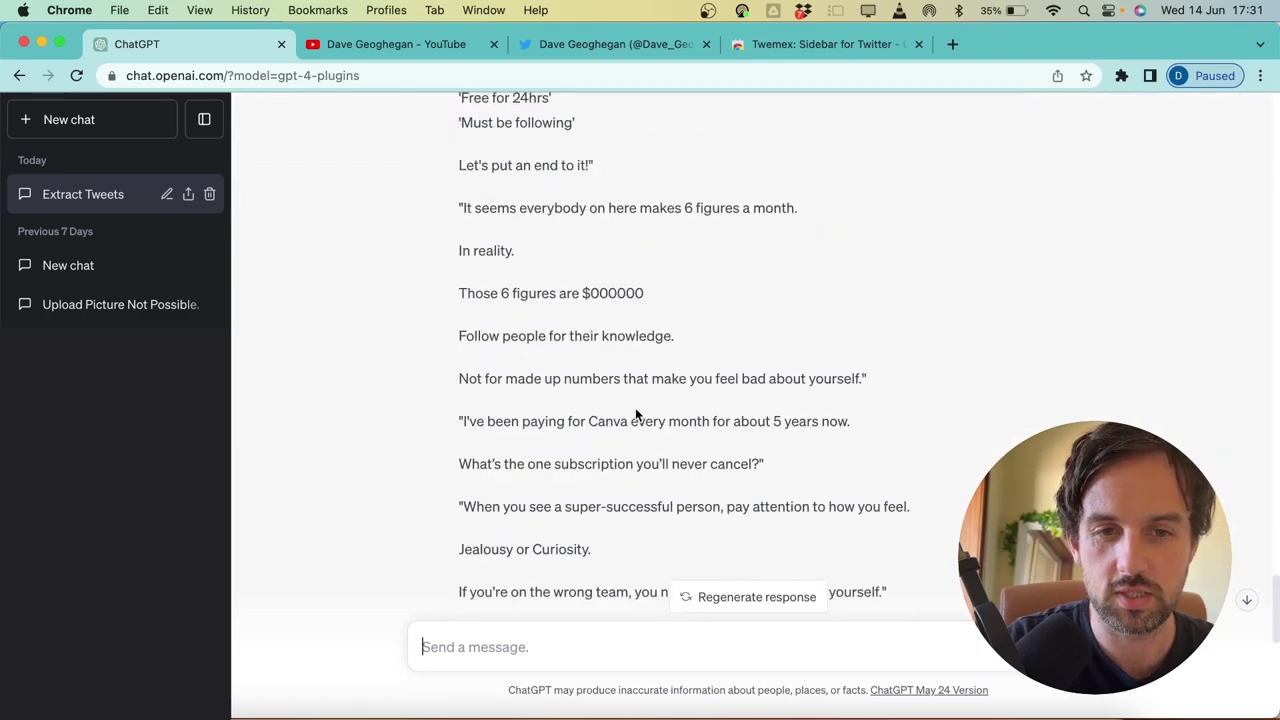
pyautogui.scroll(-5, 635, 410)
# - Ask ChatGPT to 'divide the tweets into a numbered list', then paste the same-style prompt
pyautogui.write('divide the tweets into a numbered list')
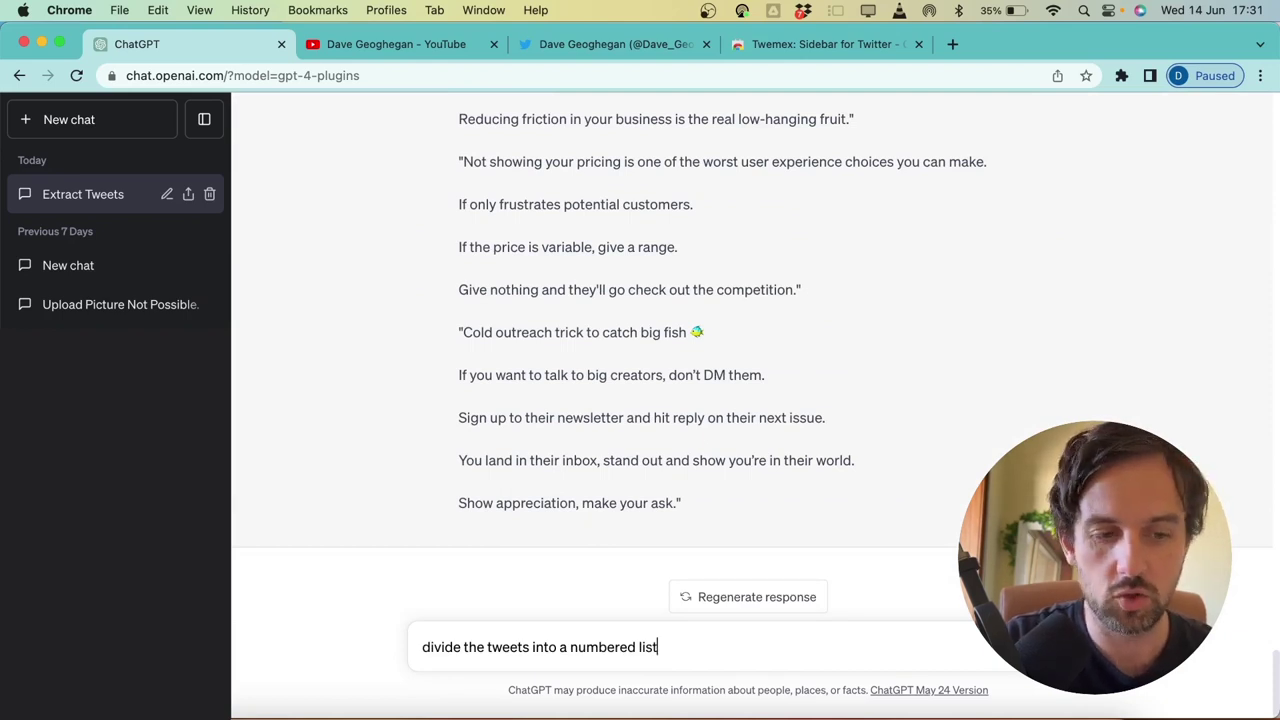
pyautogui.press('Return')
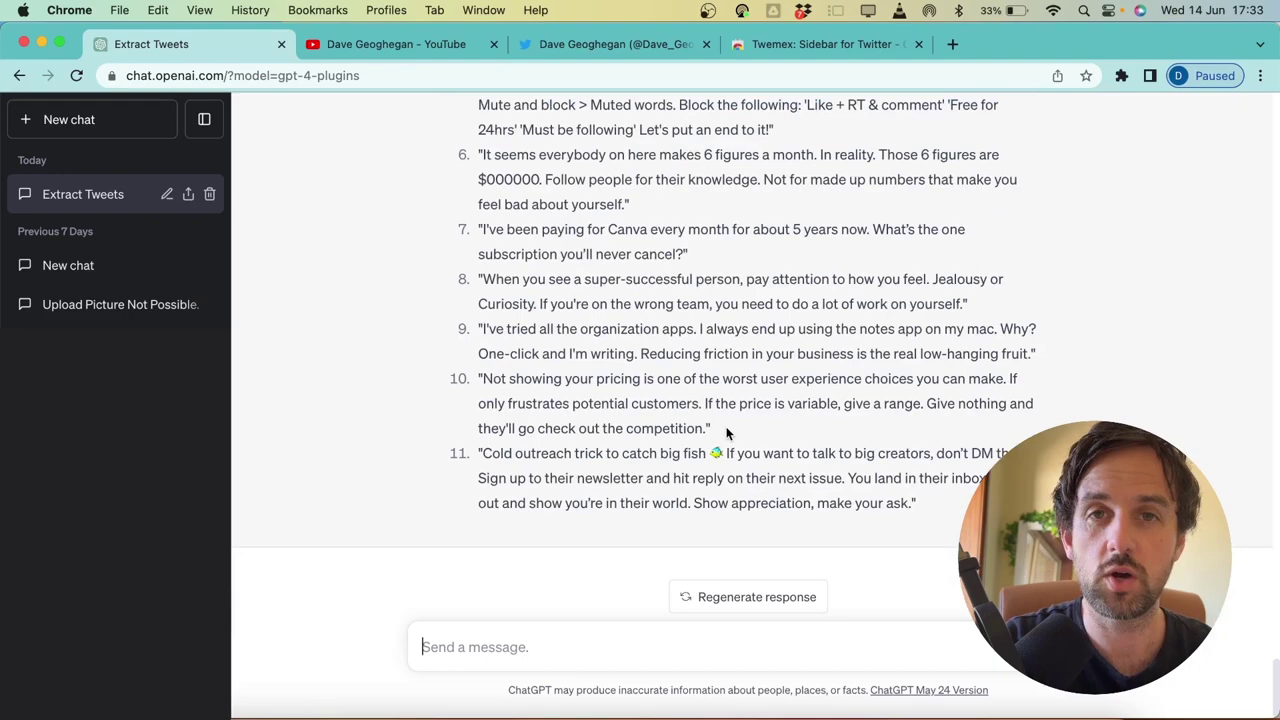
pyautogui.scroll(5, 725, 470)
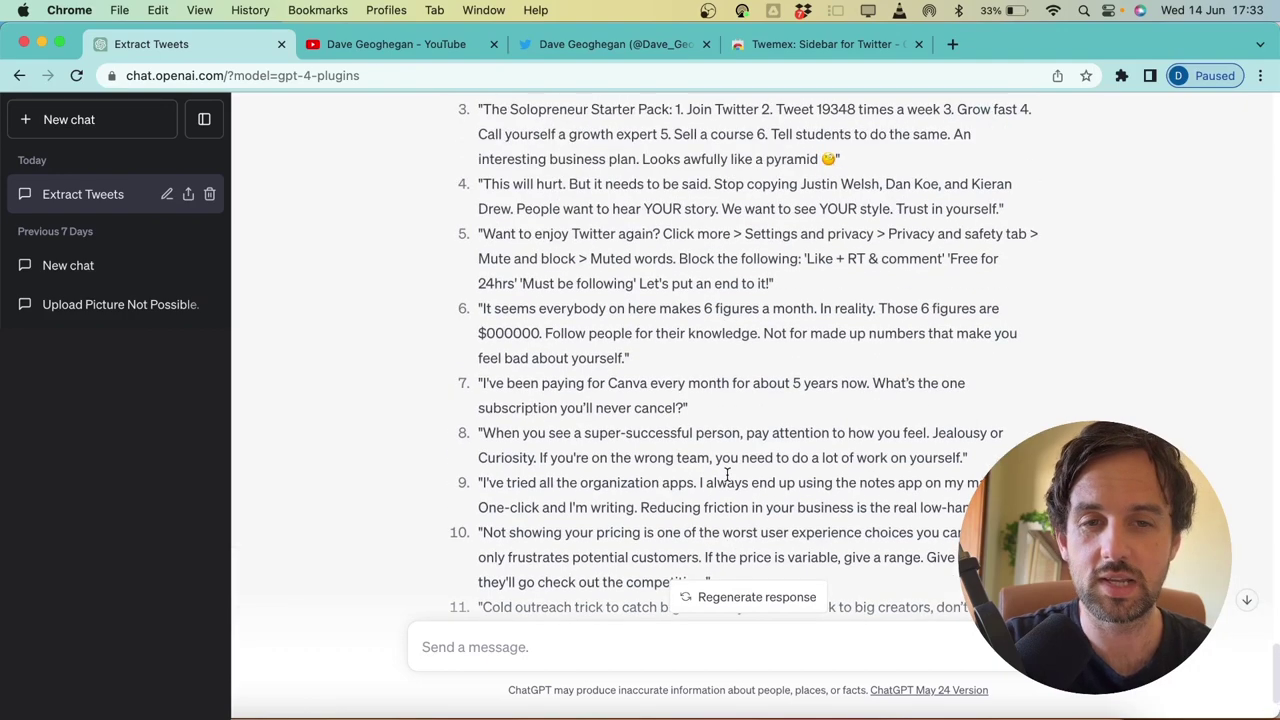
pyautogui.scroll(-4, 727, 480)
pyautogui.scroll(-1, 727, 480)
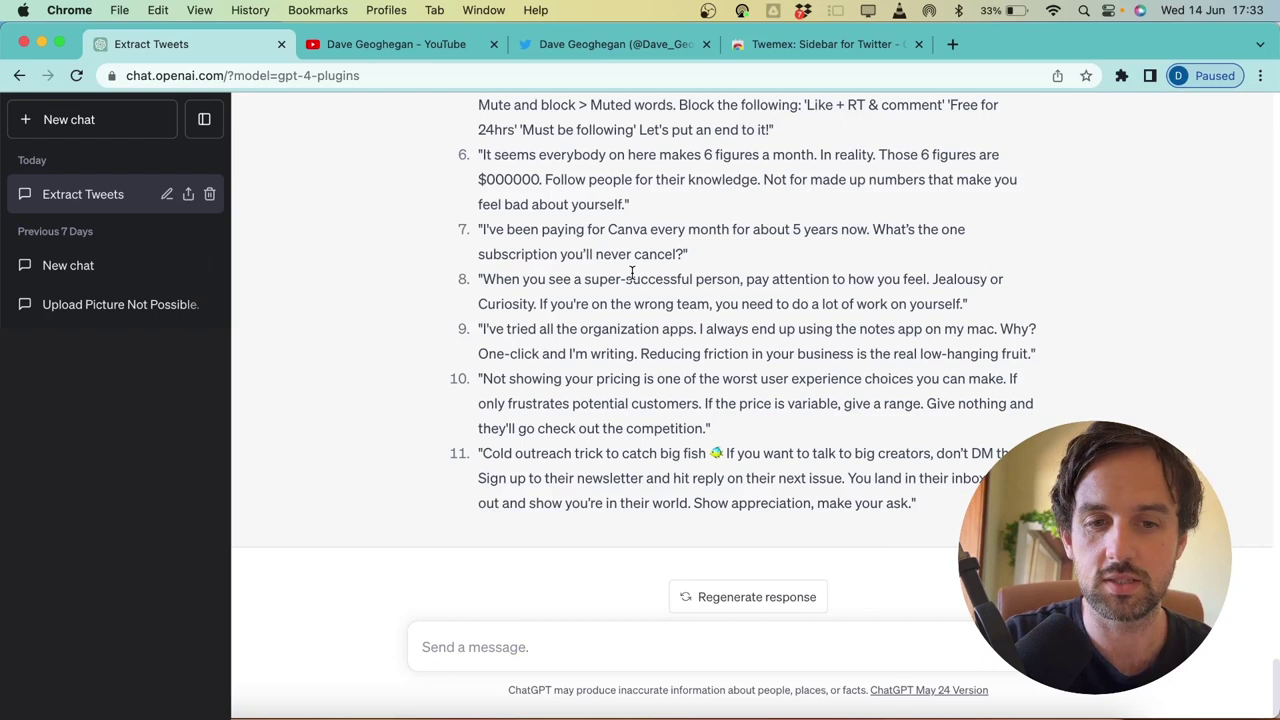
pyautogui.write('Based on the writing style and in the same voice of the author of these tweets, write me another one.')
# - Send the 'Based on the writing style… write me another one' prompt for a new tweet
pyautogui.click(545, 632)
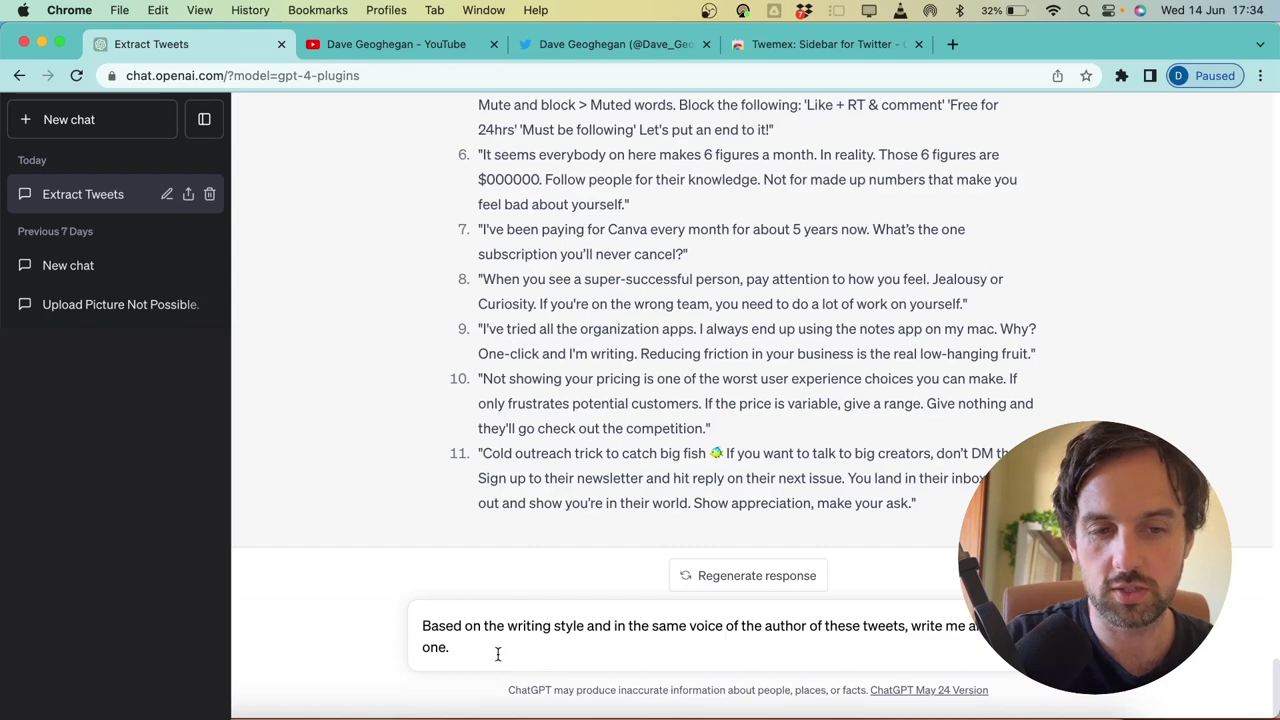
pyautogui.press('Return')
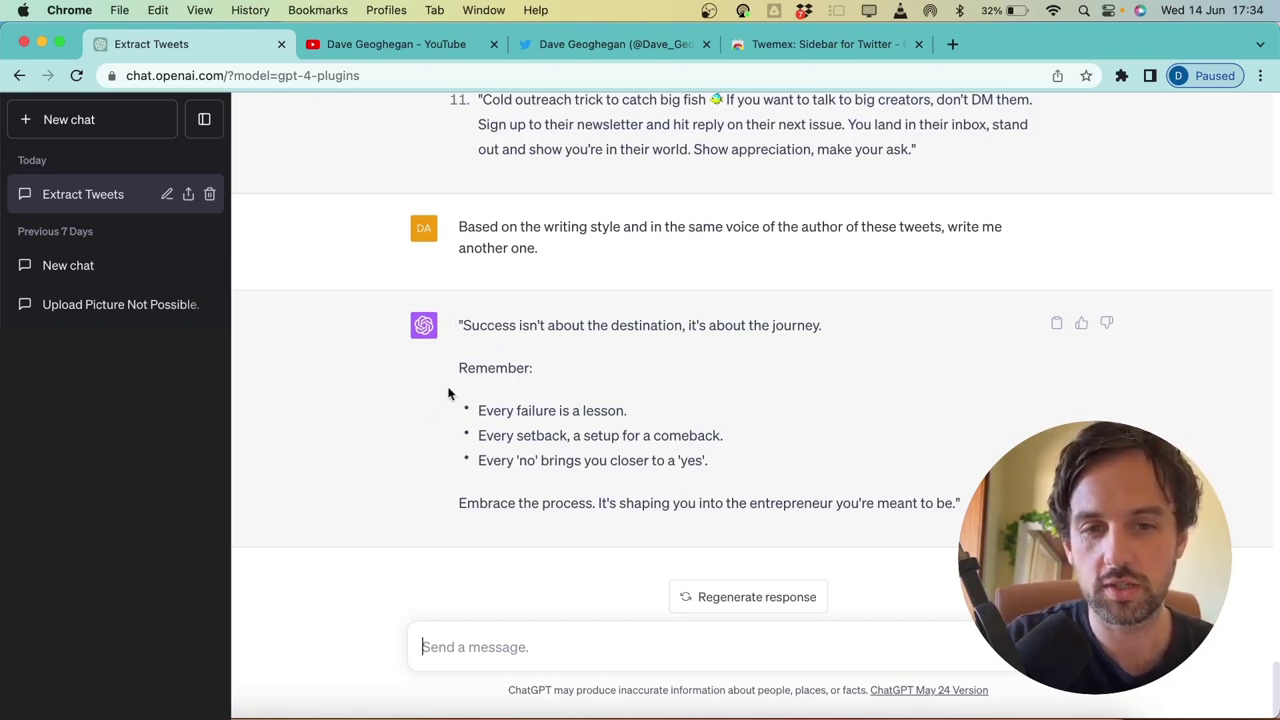
pyautogui.click(622, 44)
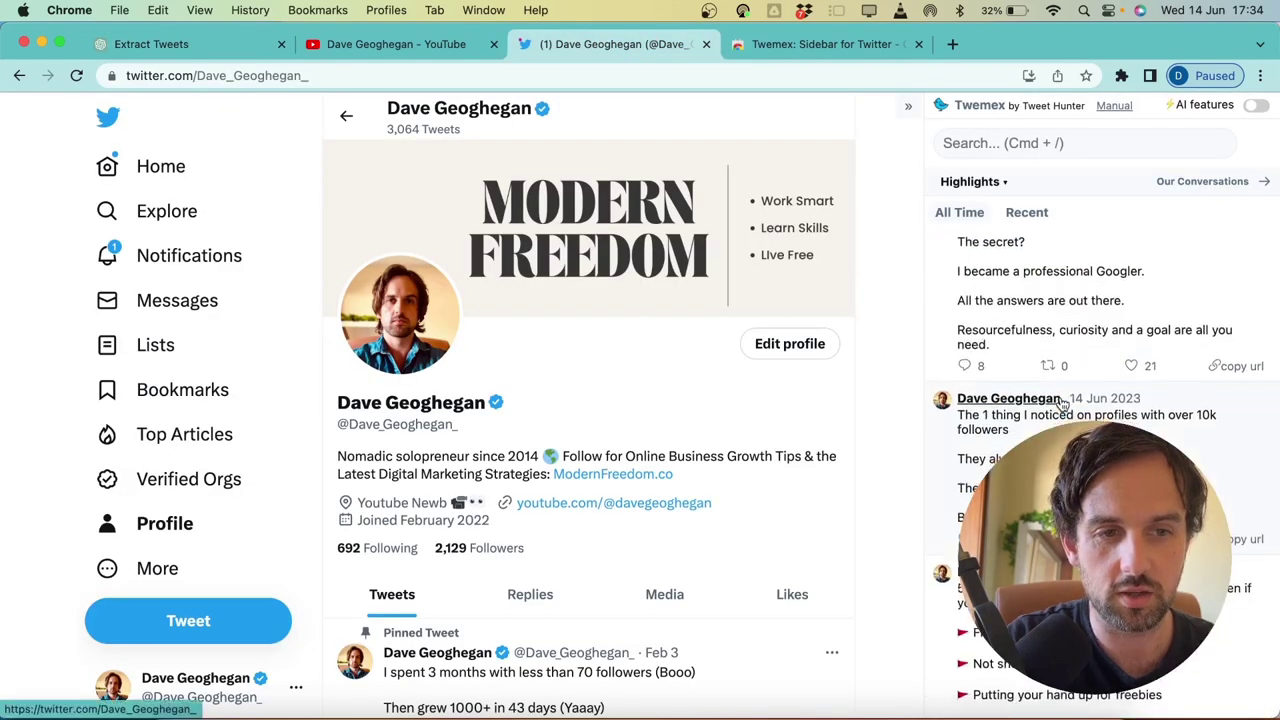
pyautogui.scroll(-3, 1062, 402)
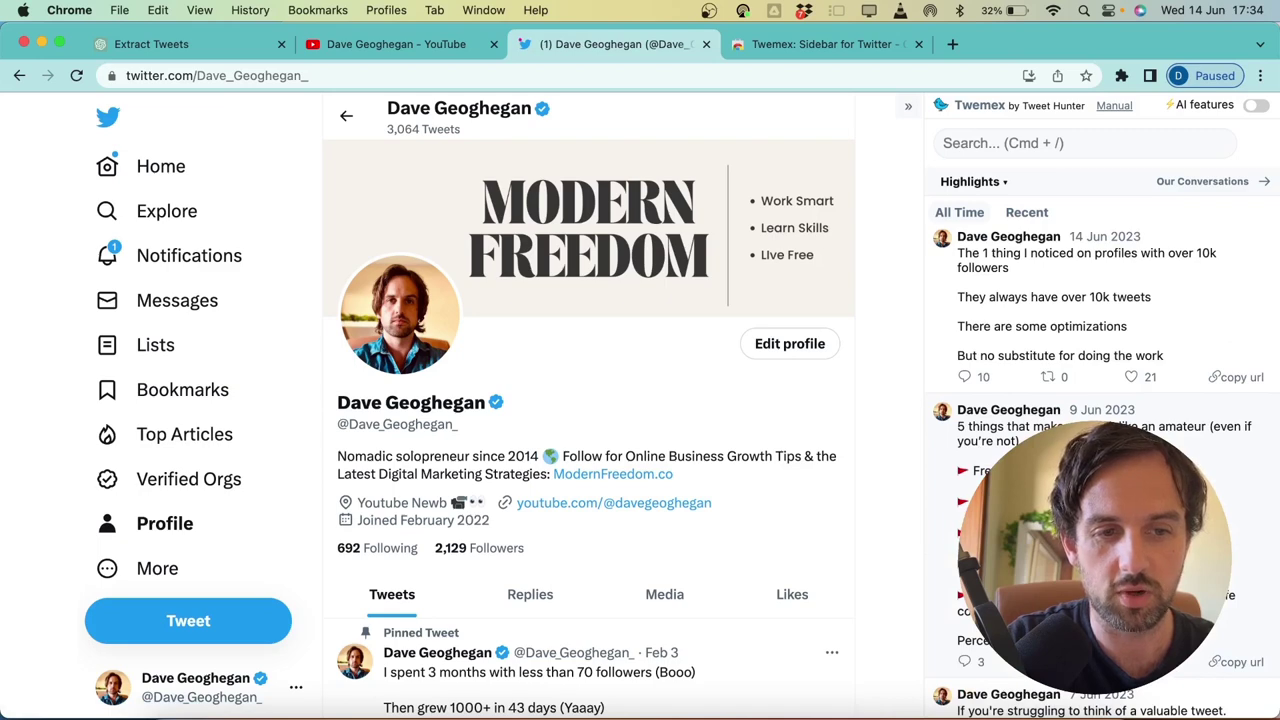
pyautogui.scroll(-5, 1100, 400)
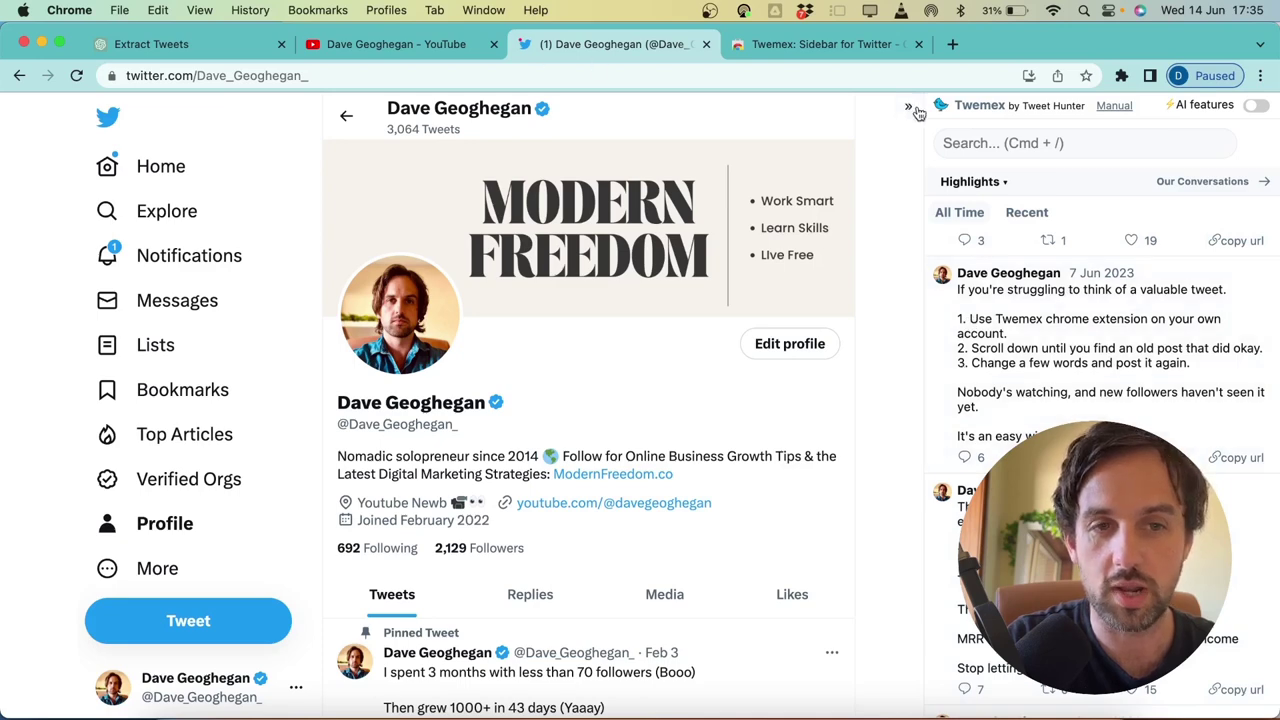
pyautogui.click(188, 44)
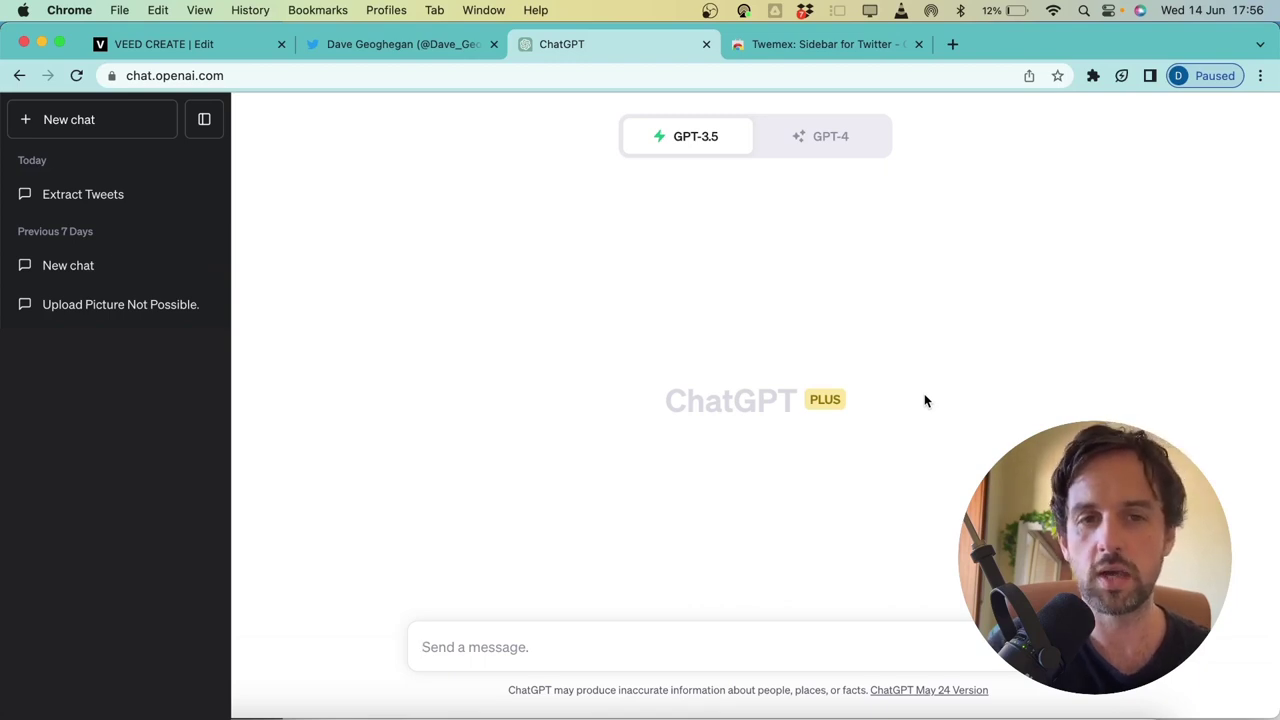
# - Switch the new chat to GPT-4 with Plugins and enable the WebPilot plugin (1/3 enabled)
pyautogui.click(836, 146)
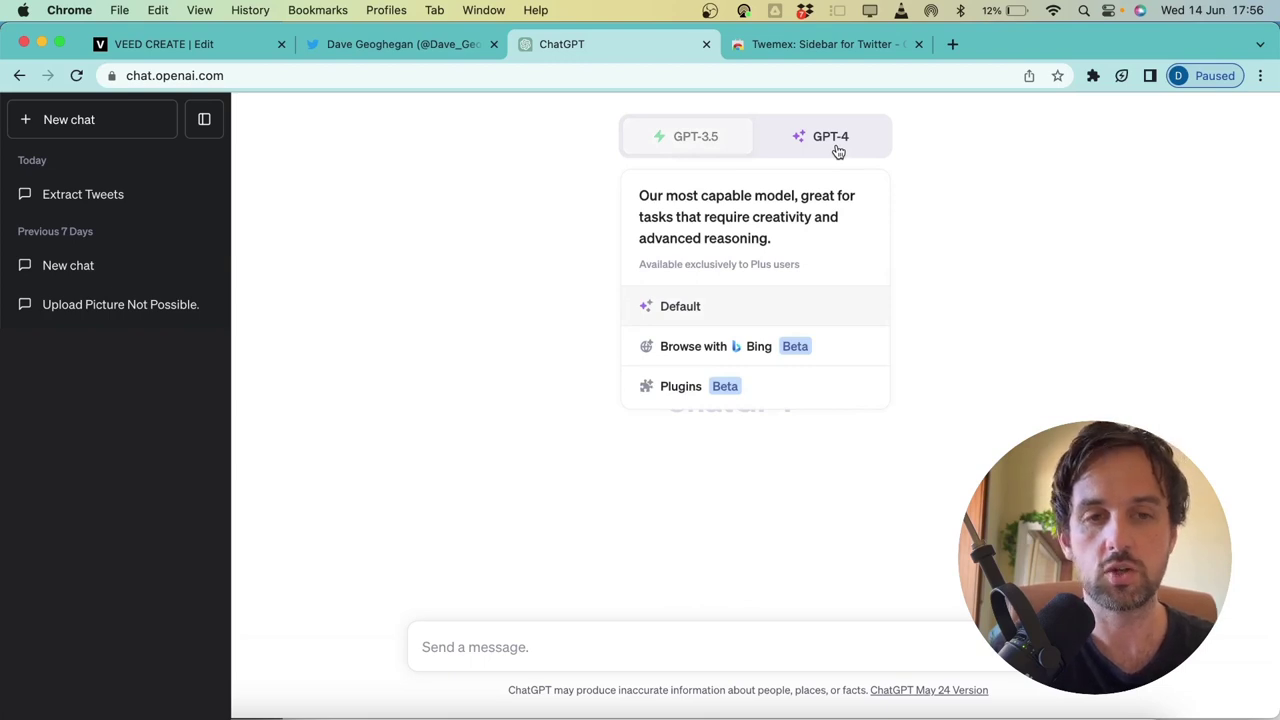
pyautogui.click(843, 148)
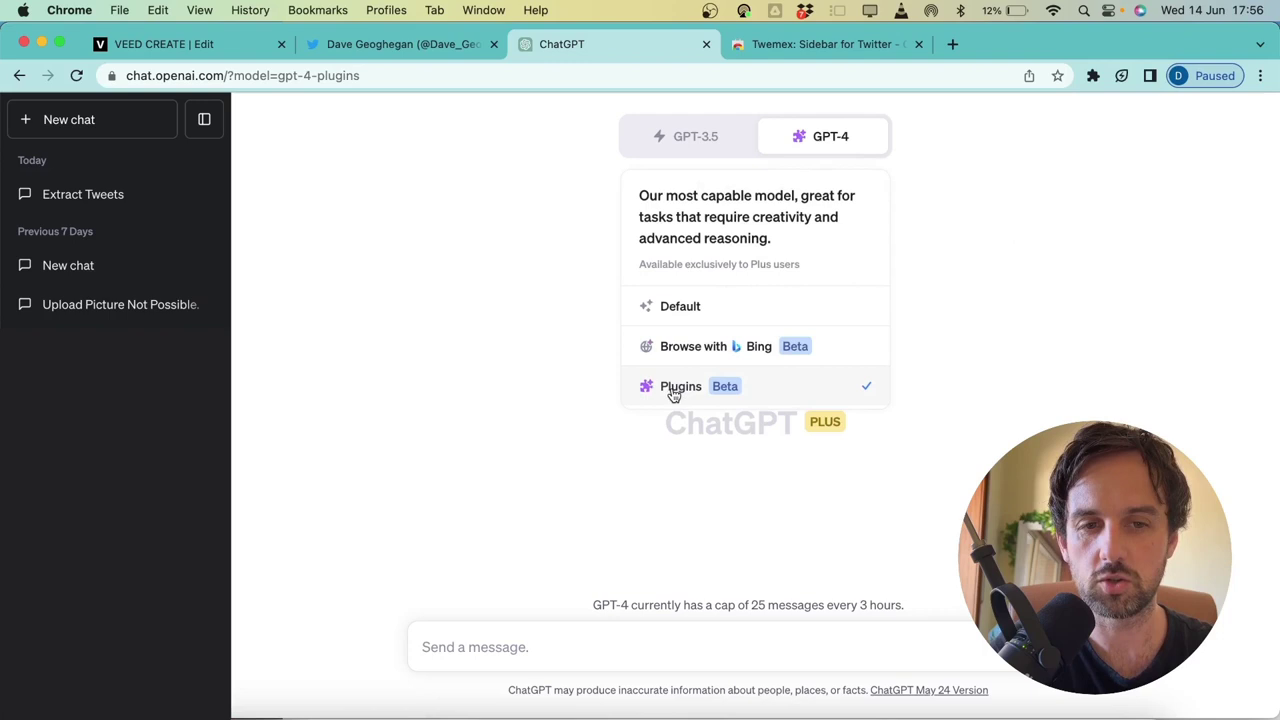
pyautogui.click(673, 394)
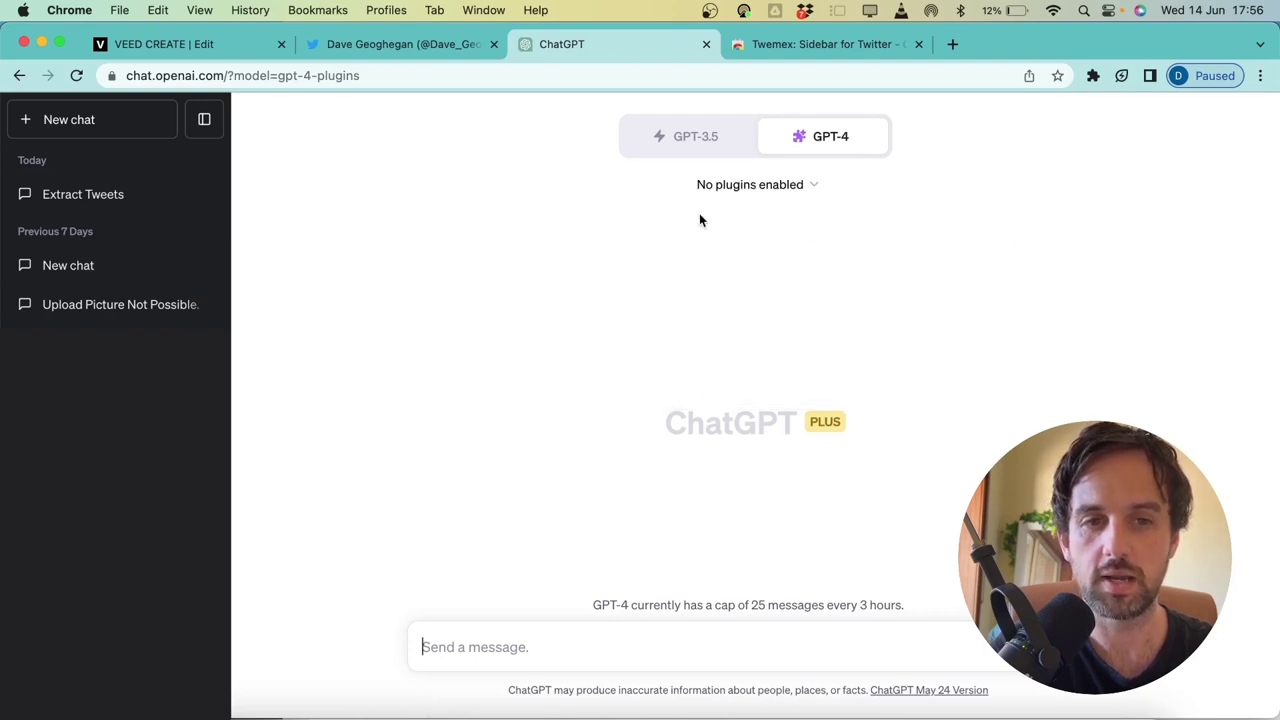
pyautogui.click(800, 187)
pyautogui.click(756, 313)
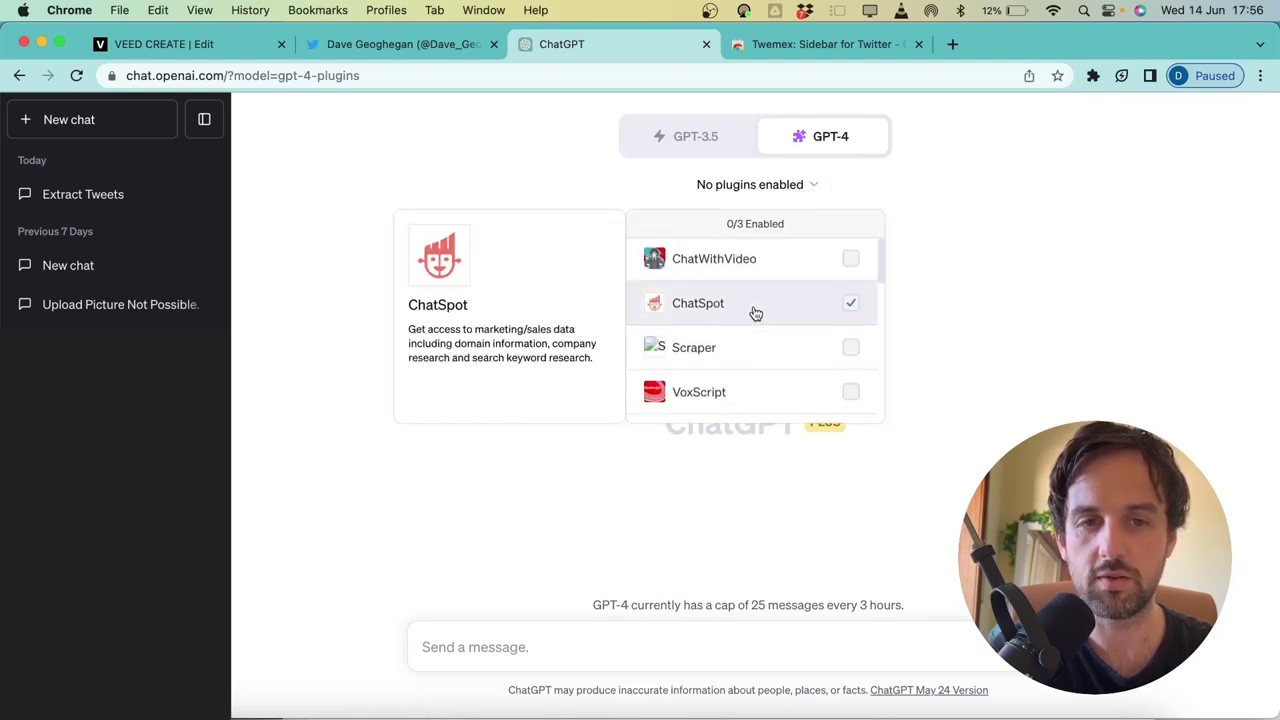
pyautogui.scroll(-10, 756, 313)
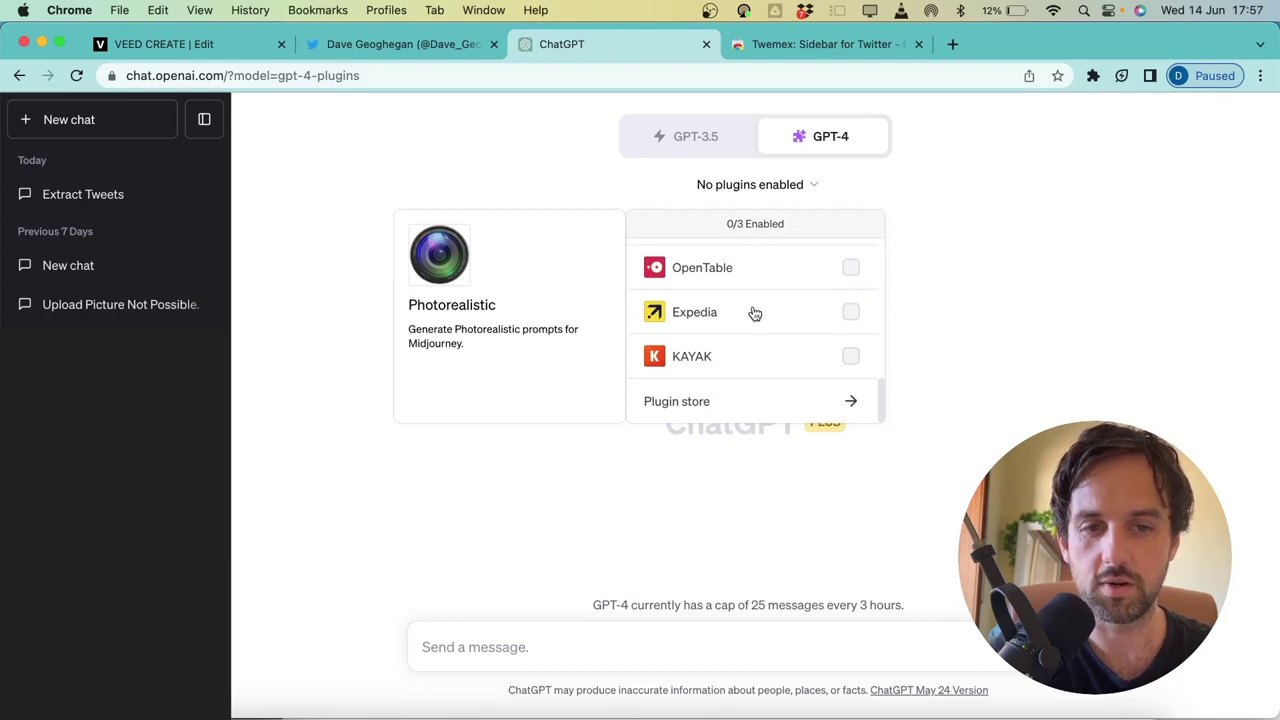
pyautogui.scroll(5, 770, 375)
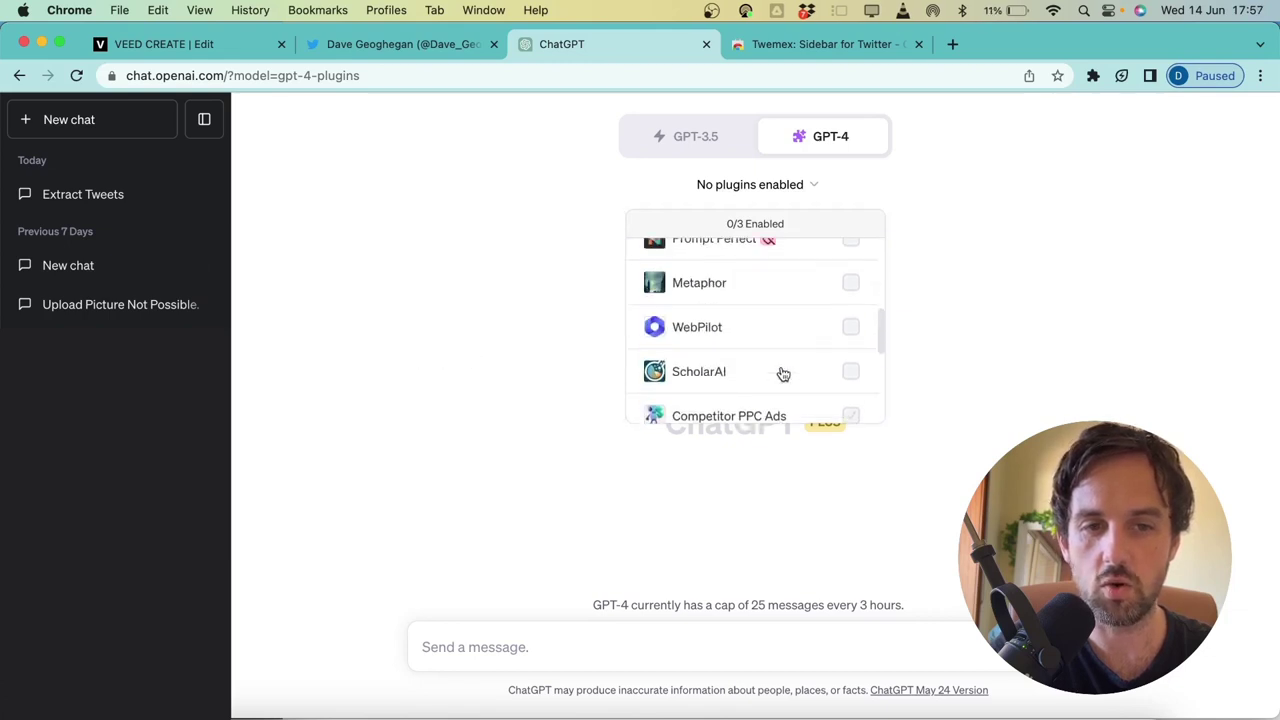
pyautogui.click(852, 328)
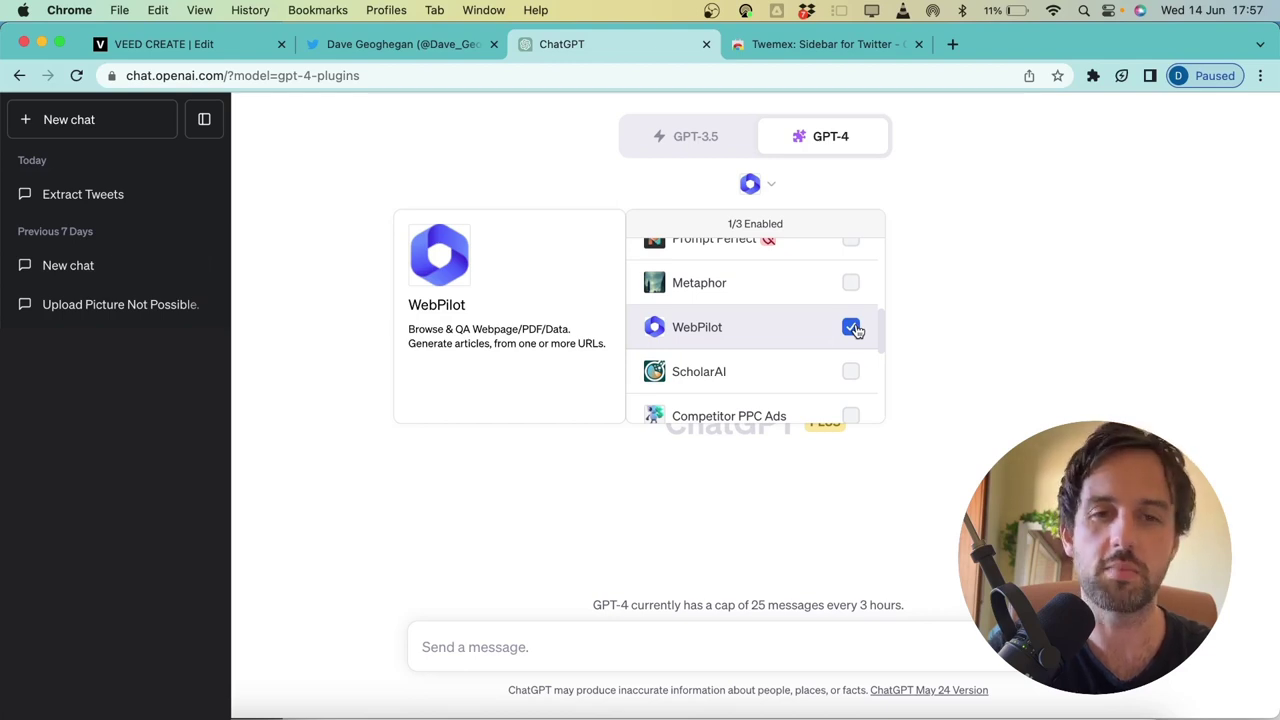
# - Copy the author's Twitter profile URL from the address bar and return to ChatGPT
pyautogui.click(968, 317)
pyautogui.click(395, 44)
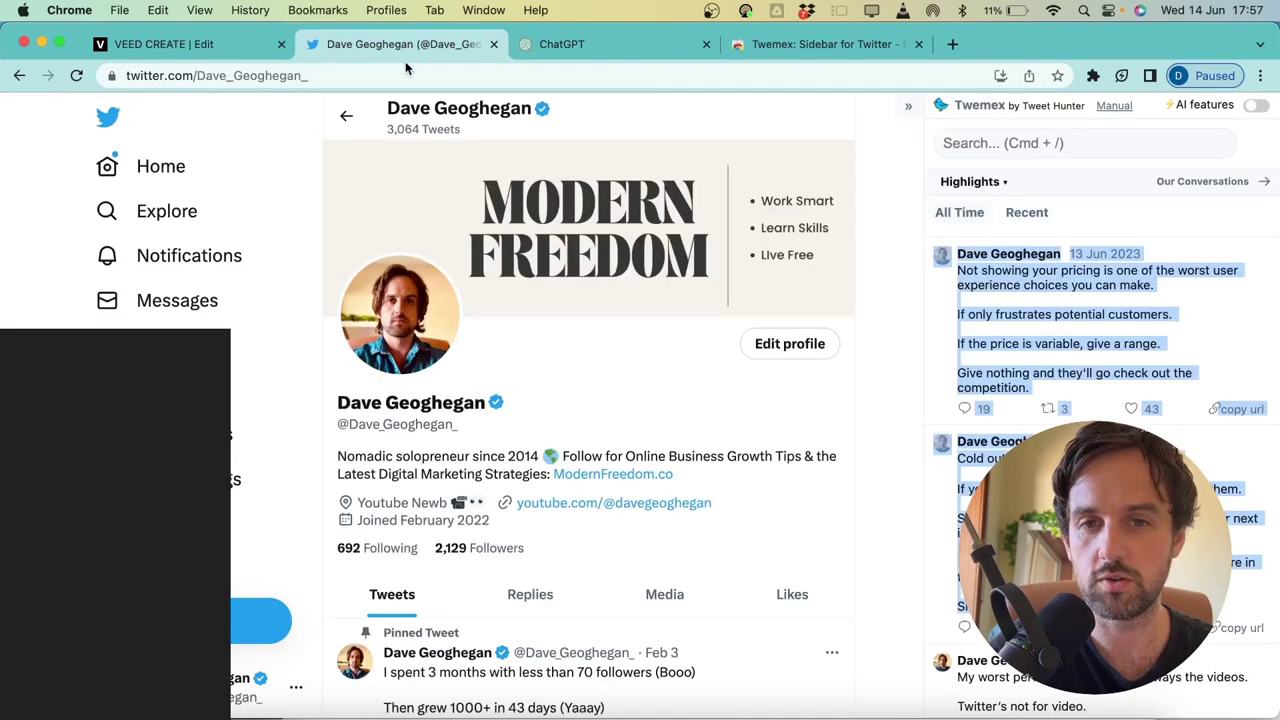
pyautogui.click(383, 77)
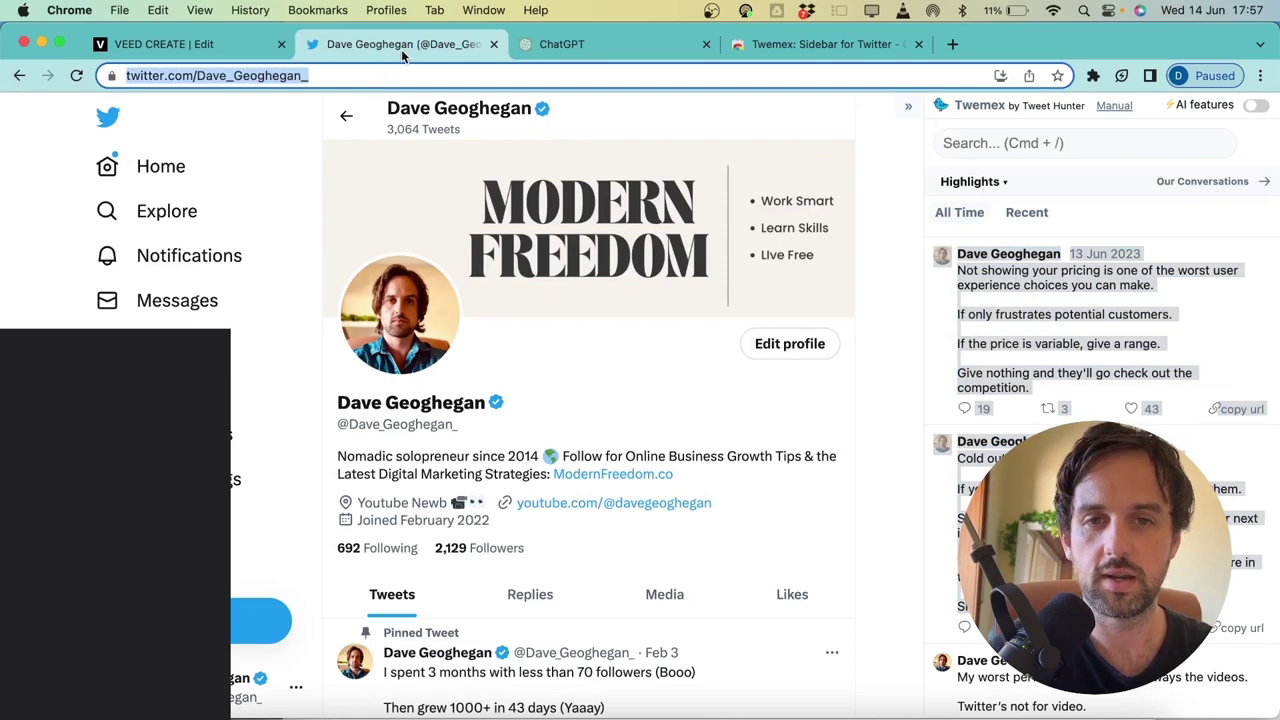
pyautogui.click(560, 48)
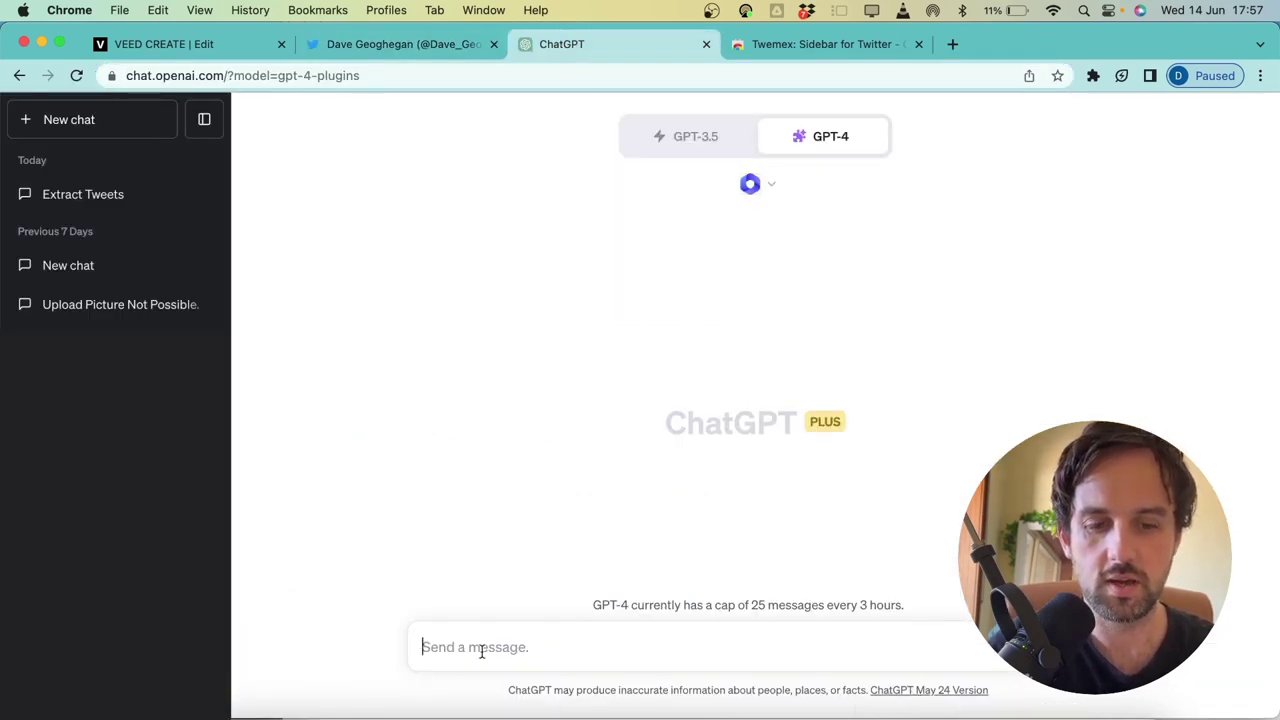
# - Send 'pull the latest 3 tweets from the account:' with the pasted profile URL
pyautogui.write('pull')
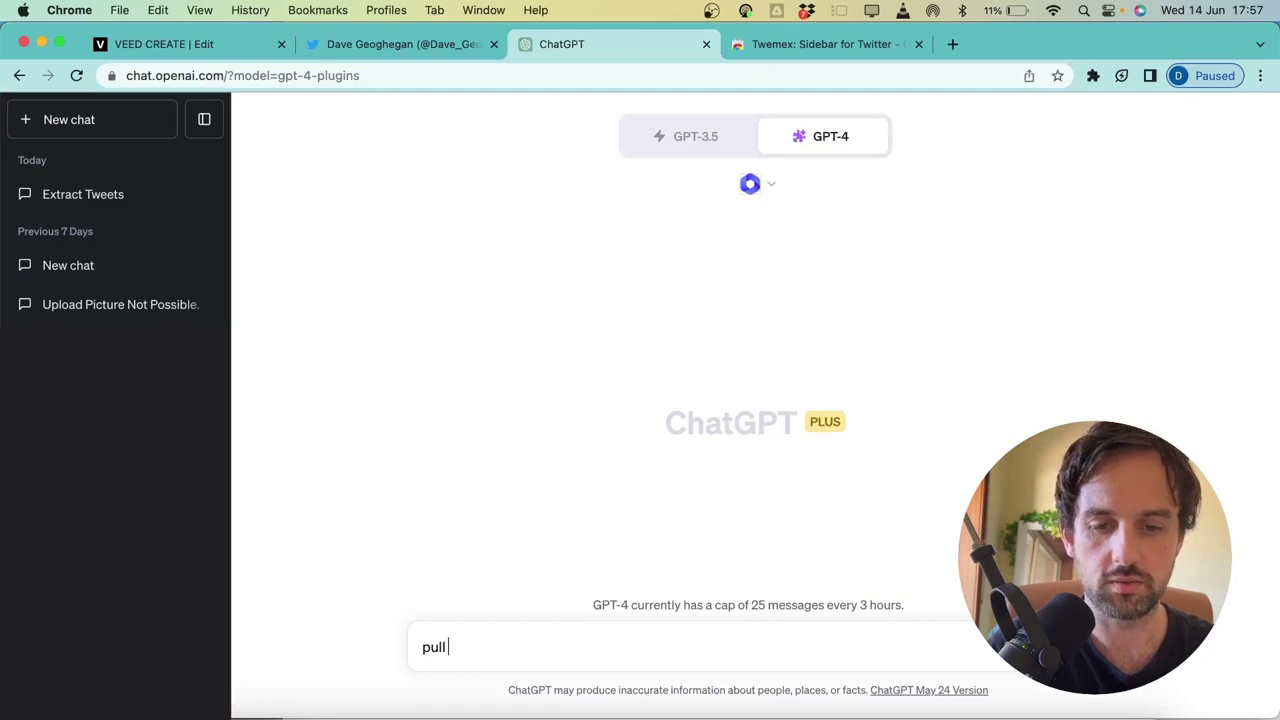
pyautogui.write(' the latest 3 tweets')
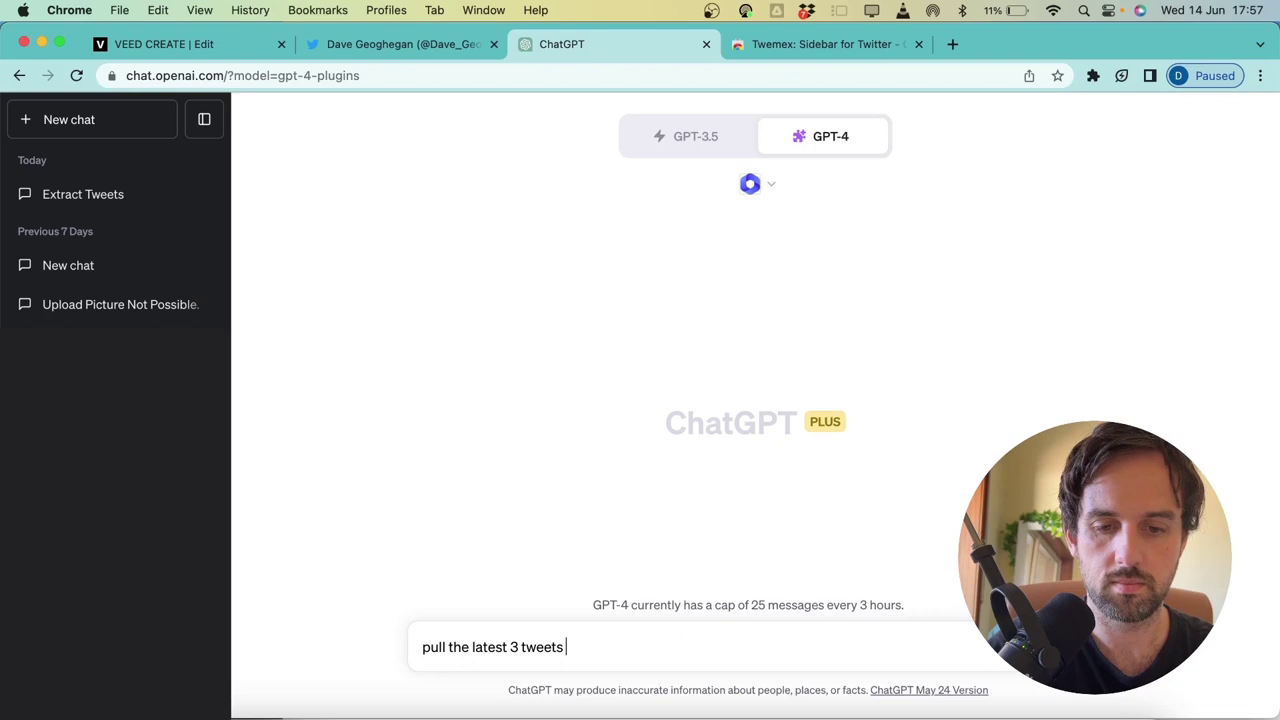
pyautogui.write(' from the')
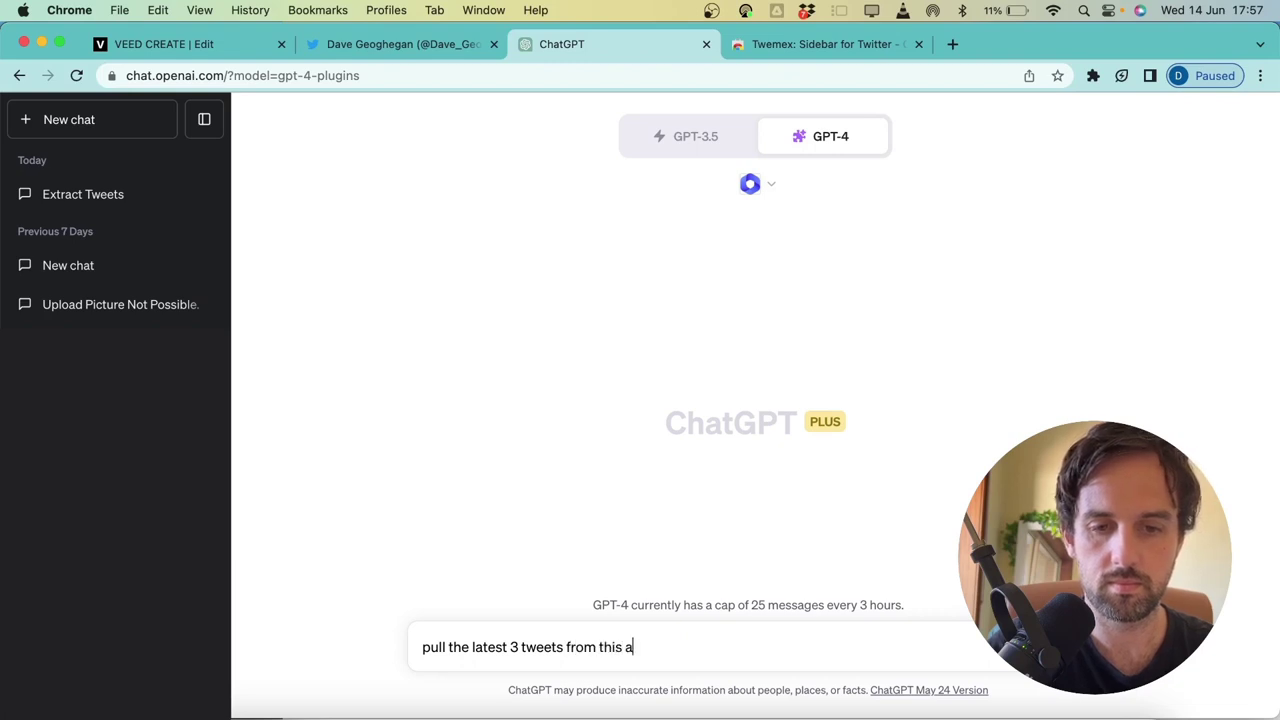
pyautogui.write(' account:')
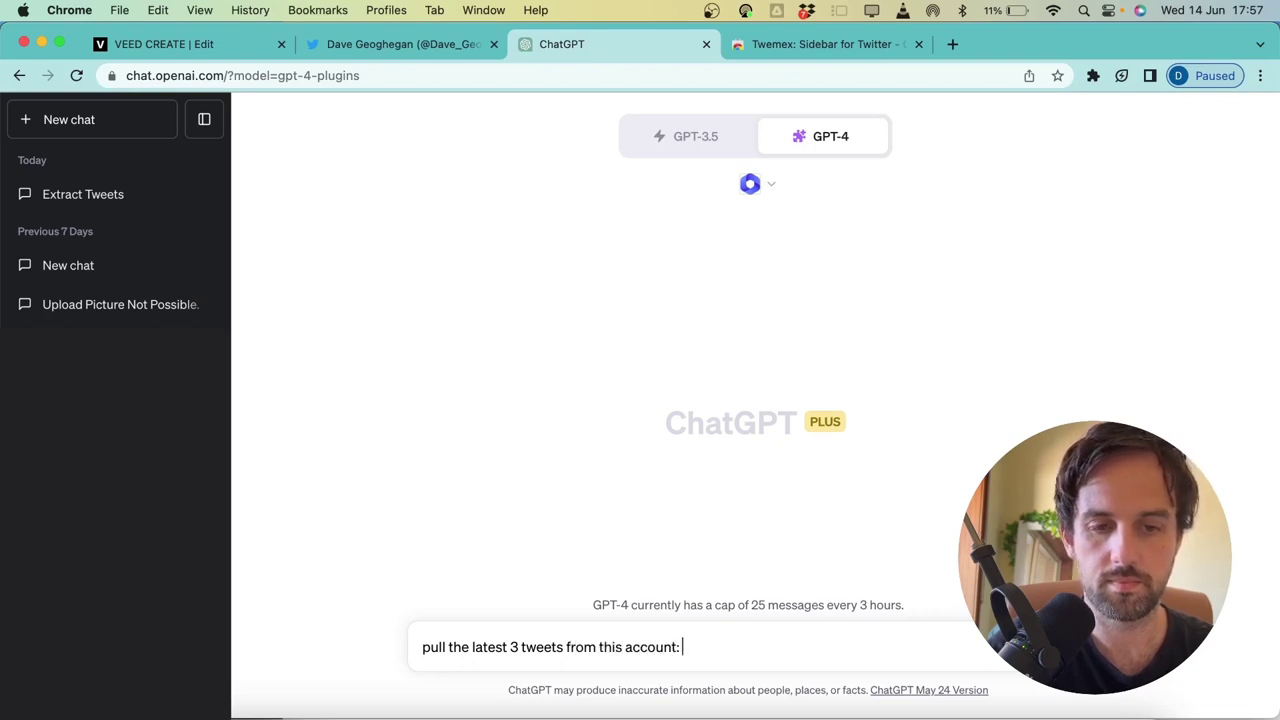
pyautogui.write('https://twitter.com/Dave_Geoghegan')
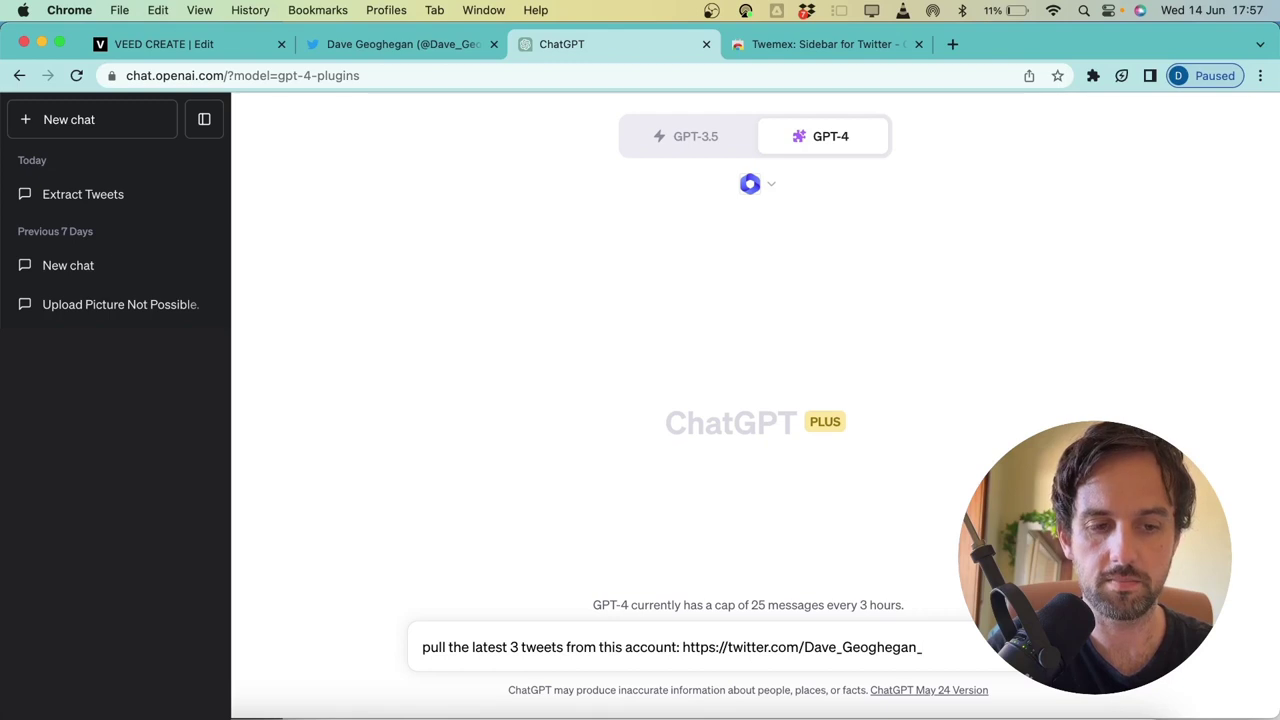
pyautogui.press('Return')
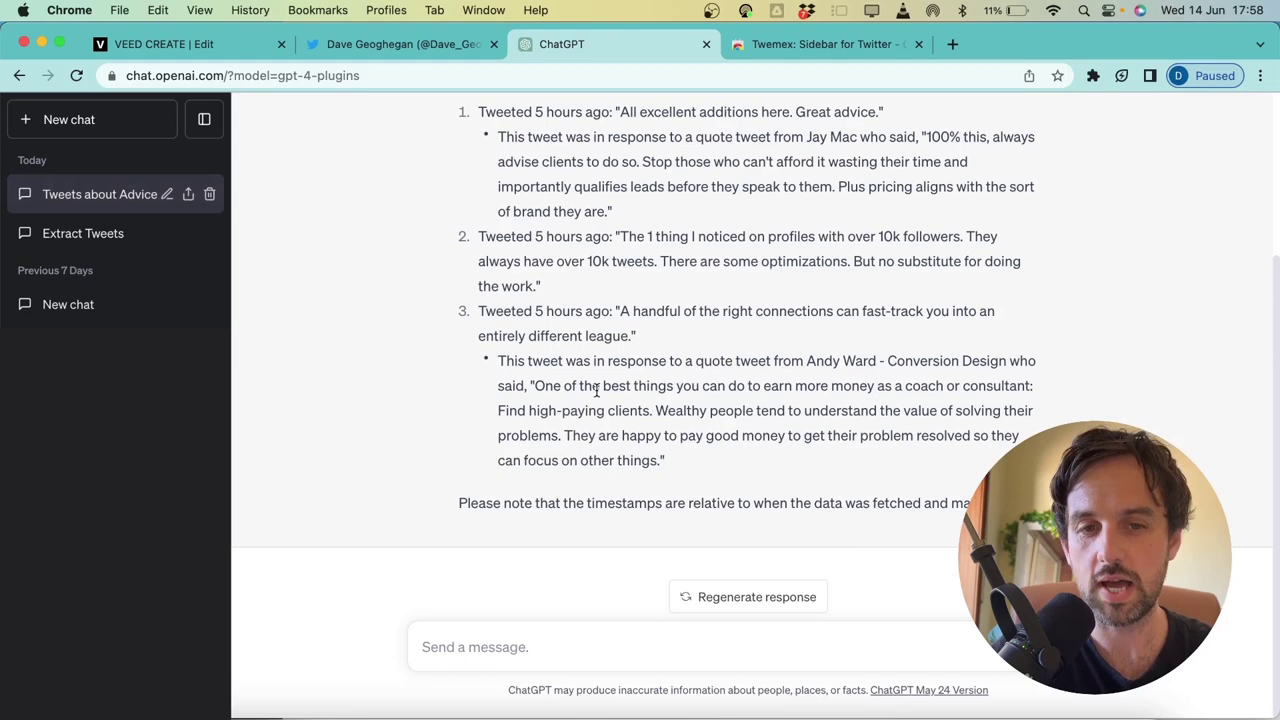
pyautogui.scroll(2, 519, 328)
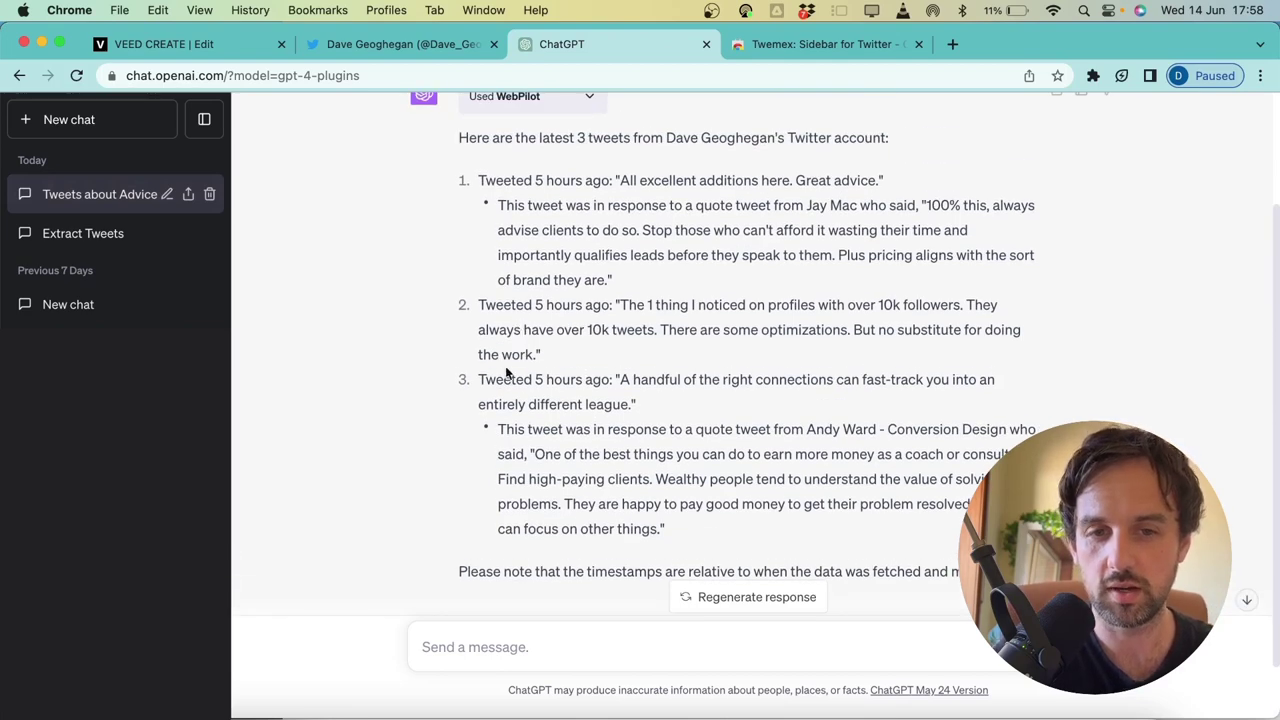
pyautogui.click(446, 51)
pyautogui.scroll(-3, 564, 401)
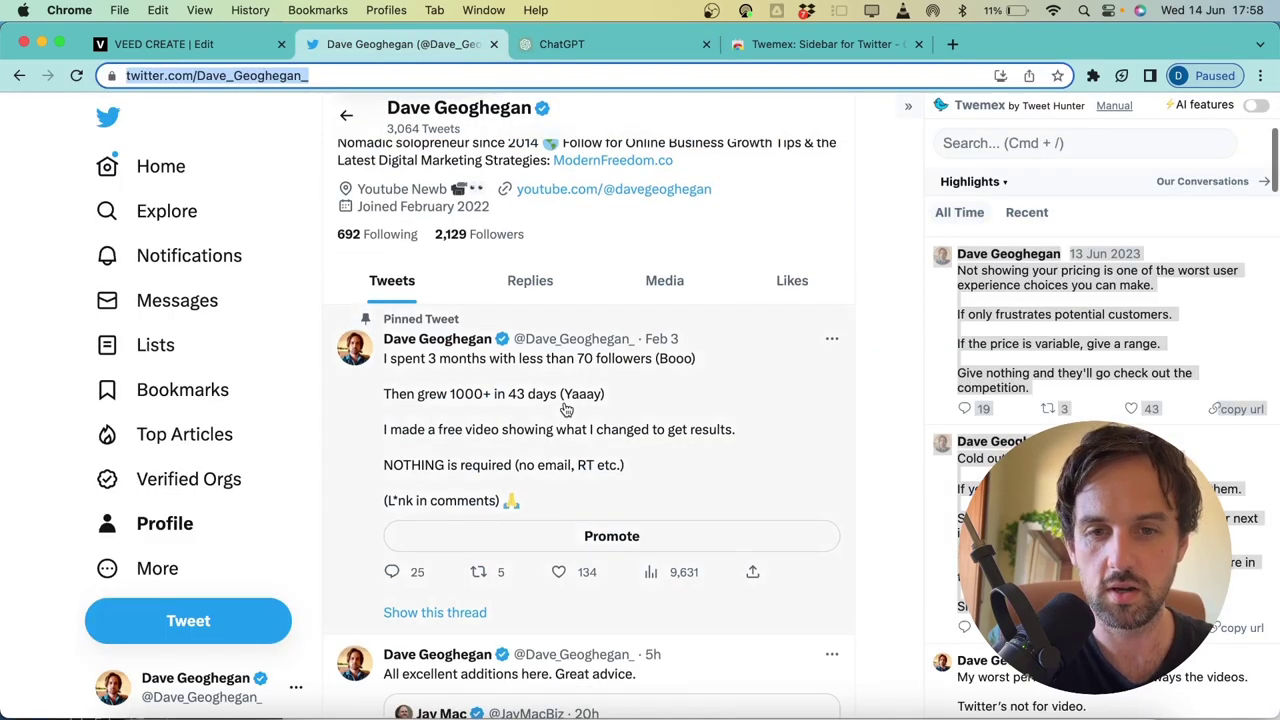
pyautogui.scroll(-10, 566, 408)
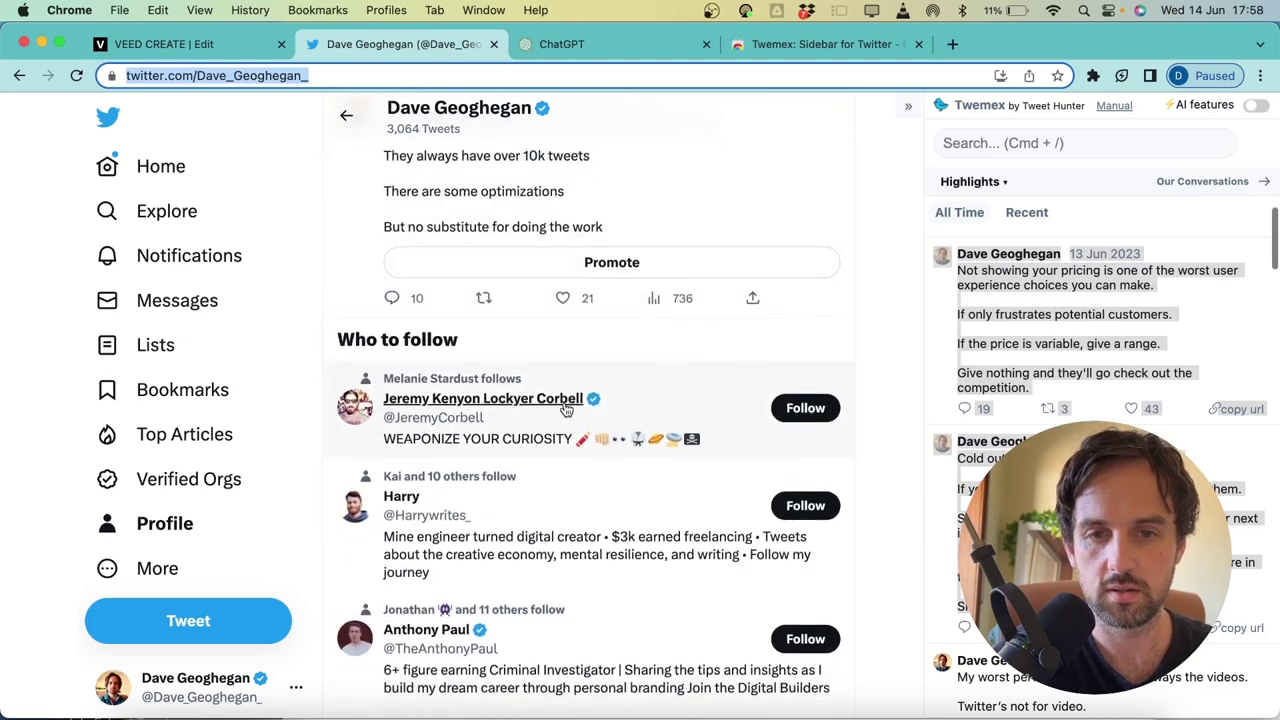
pyautogui.scroll(-5, 566, 408)
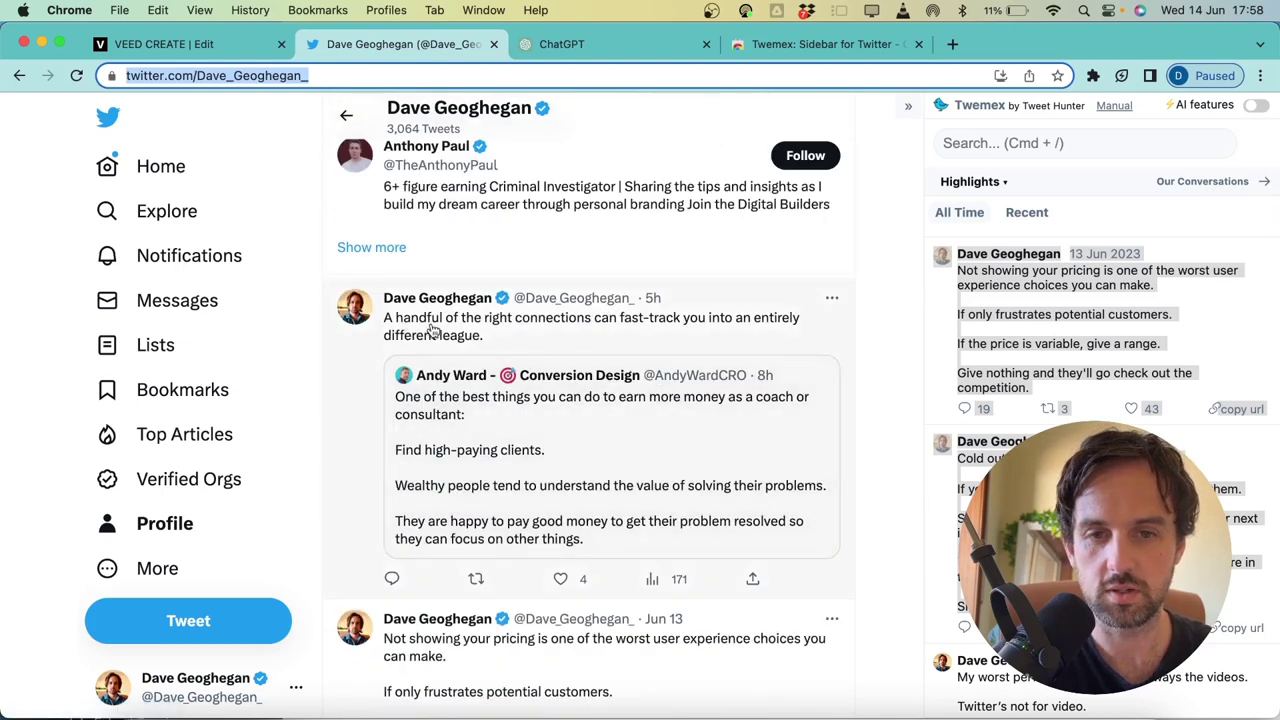
pyautogui.click(607, 52)
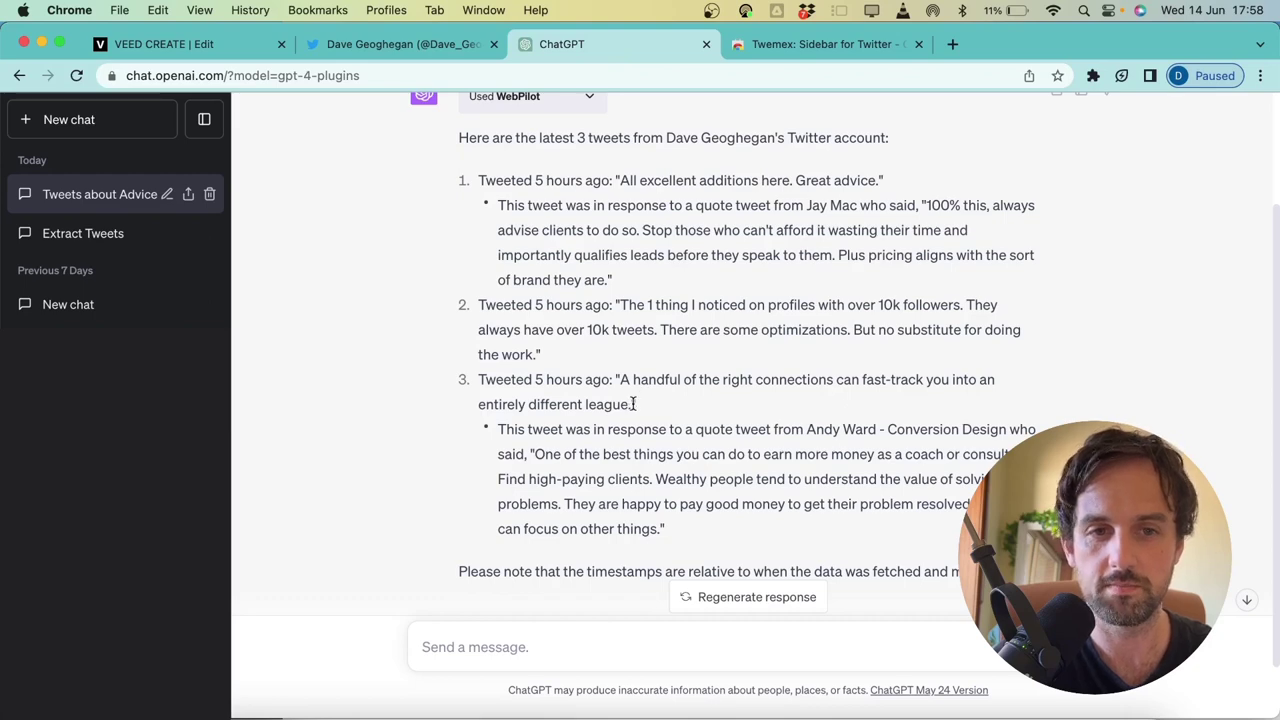
pyautogui.scroll(1, 566, 487)
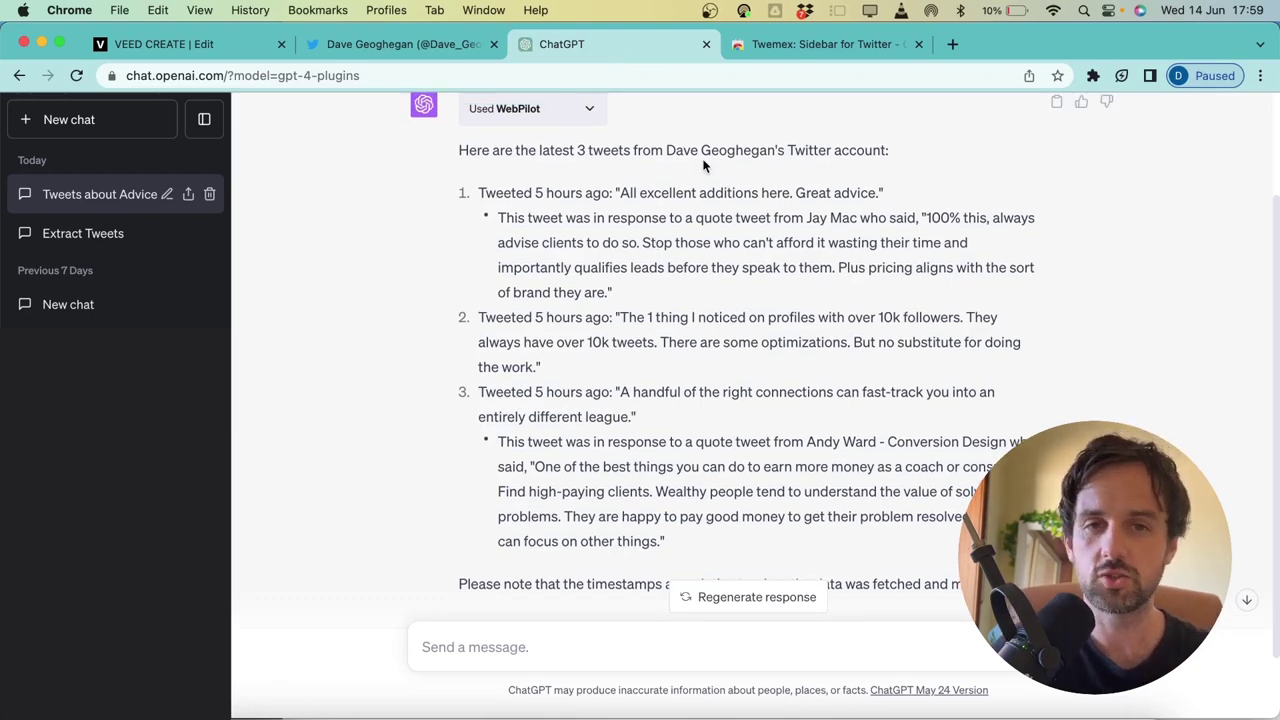
pyautogui.click(413, 45)
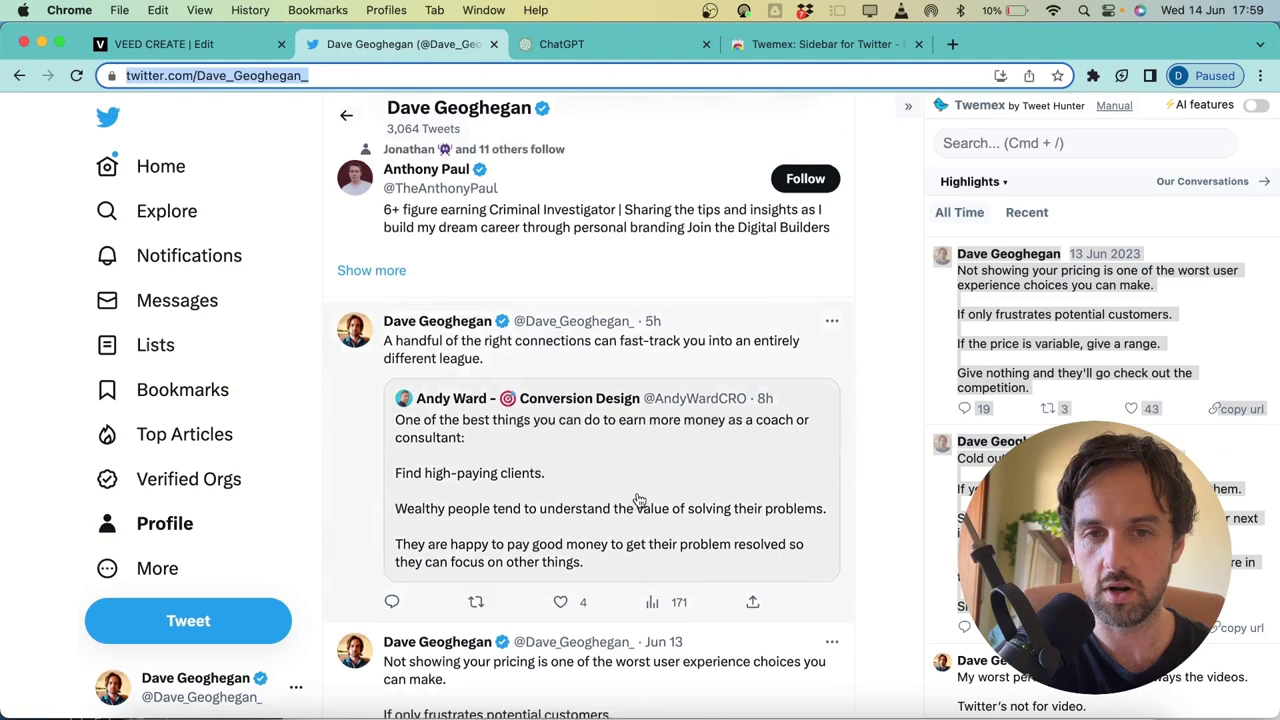
pyautogui.scroll(10, 638, 500)
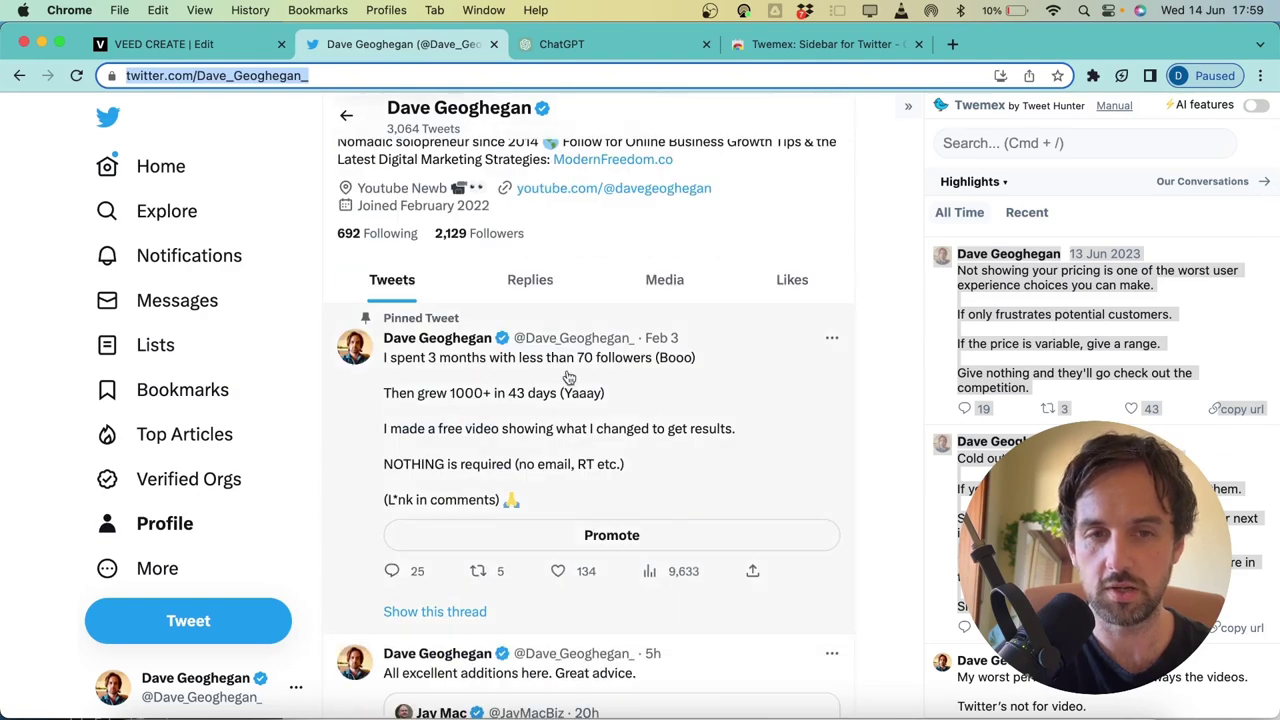
pyautogui.click(590, 43)
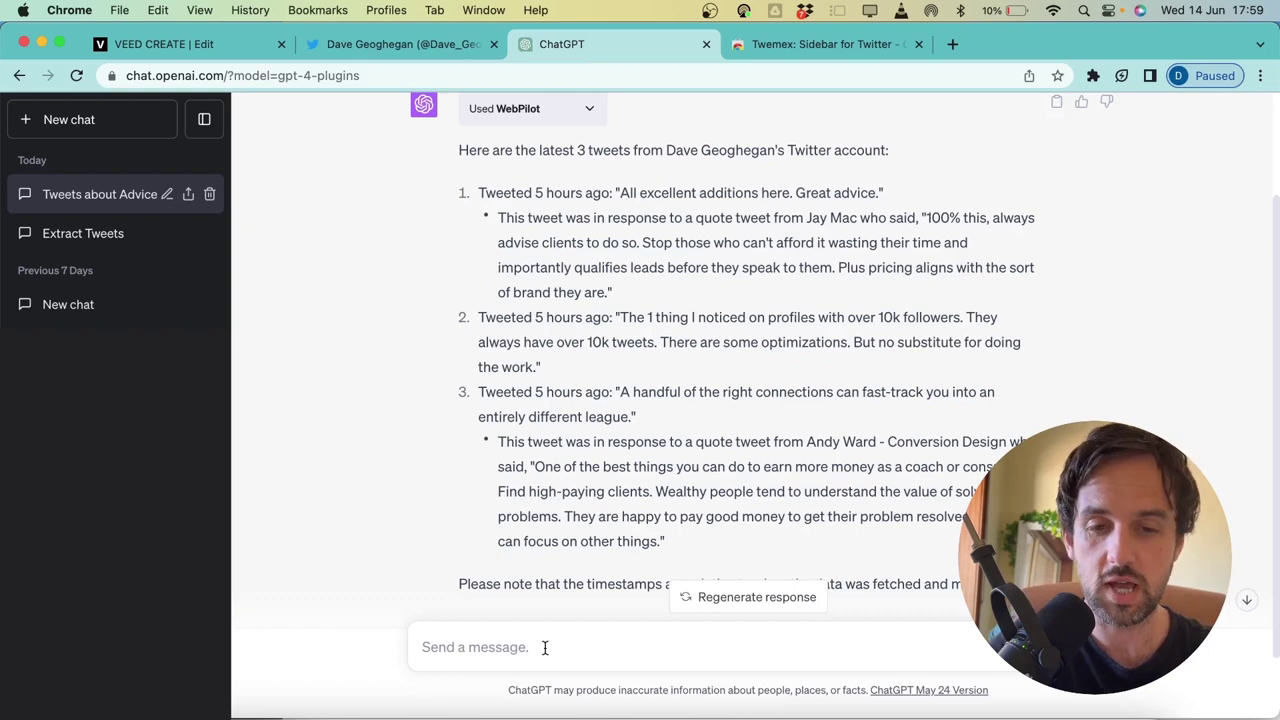
# - Request a same-style tweet on the same topic and copy the 'Consistency is key…' reply
pyautogui.scroll(-2, 623, 486)
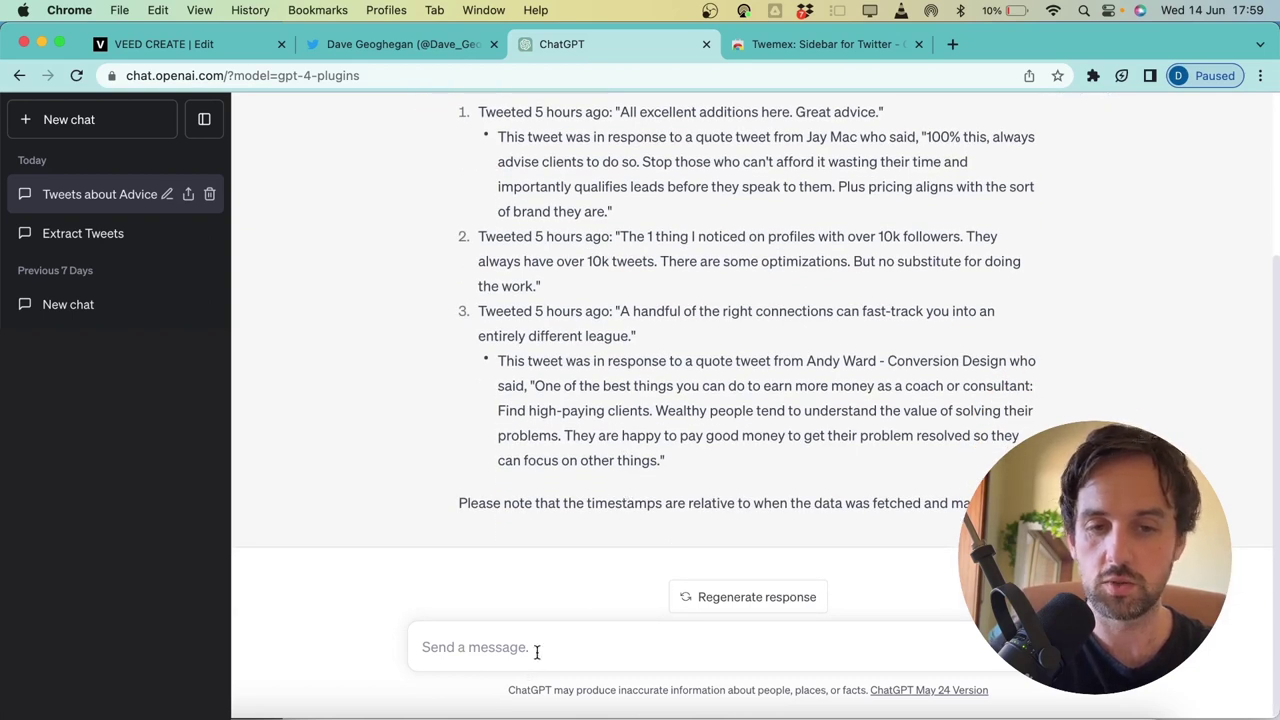
pyautogui.click(538, 648)
pyautogui.write('Write a tweet in a similar style to the author about the same topic')
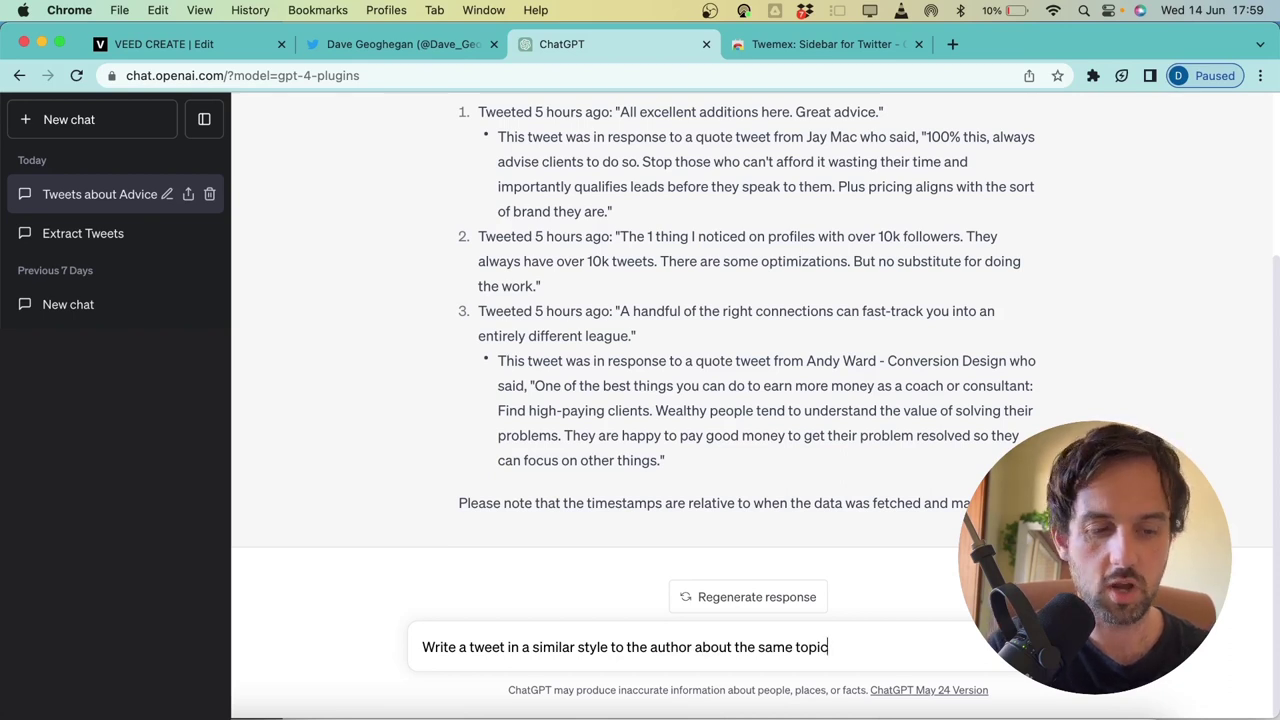
pyautogui.press('Return')
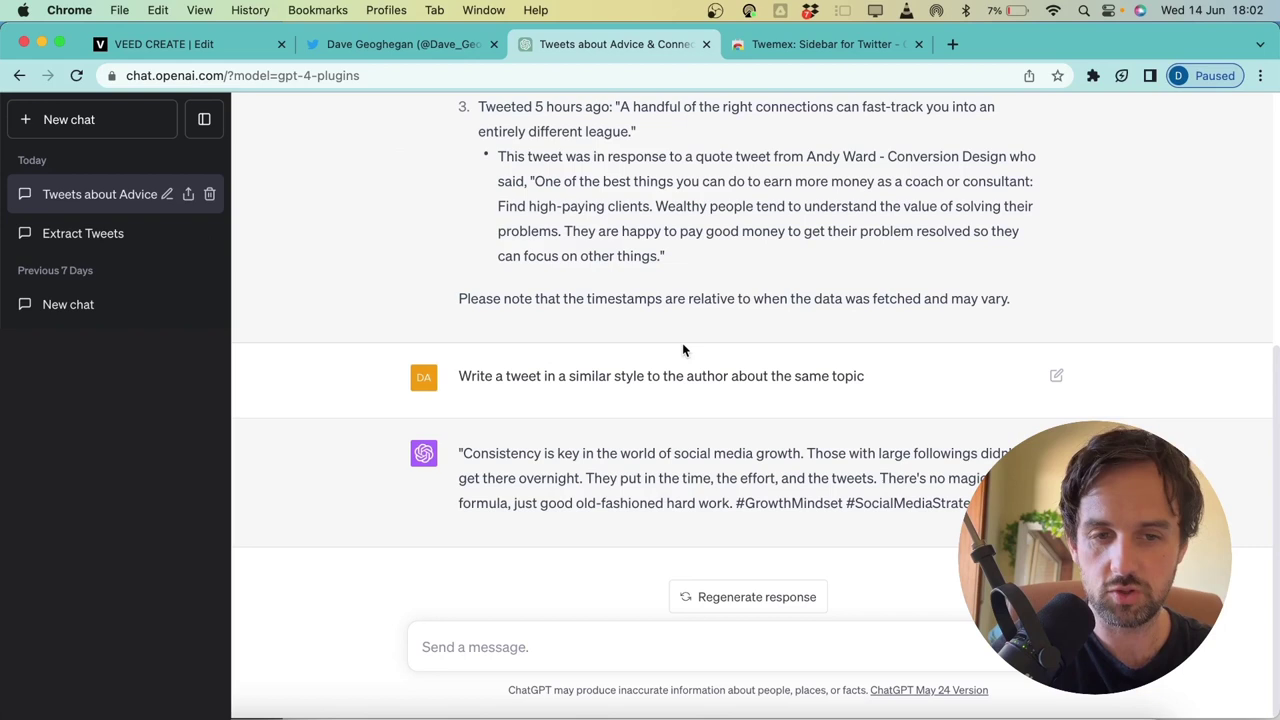
pyautogui.moveTo(732, 504); pyautogui.dragTo(460, 456)
pyautogui.press('super+c')
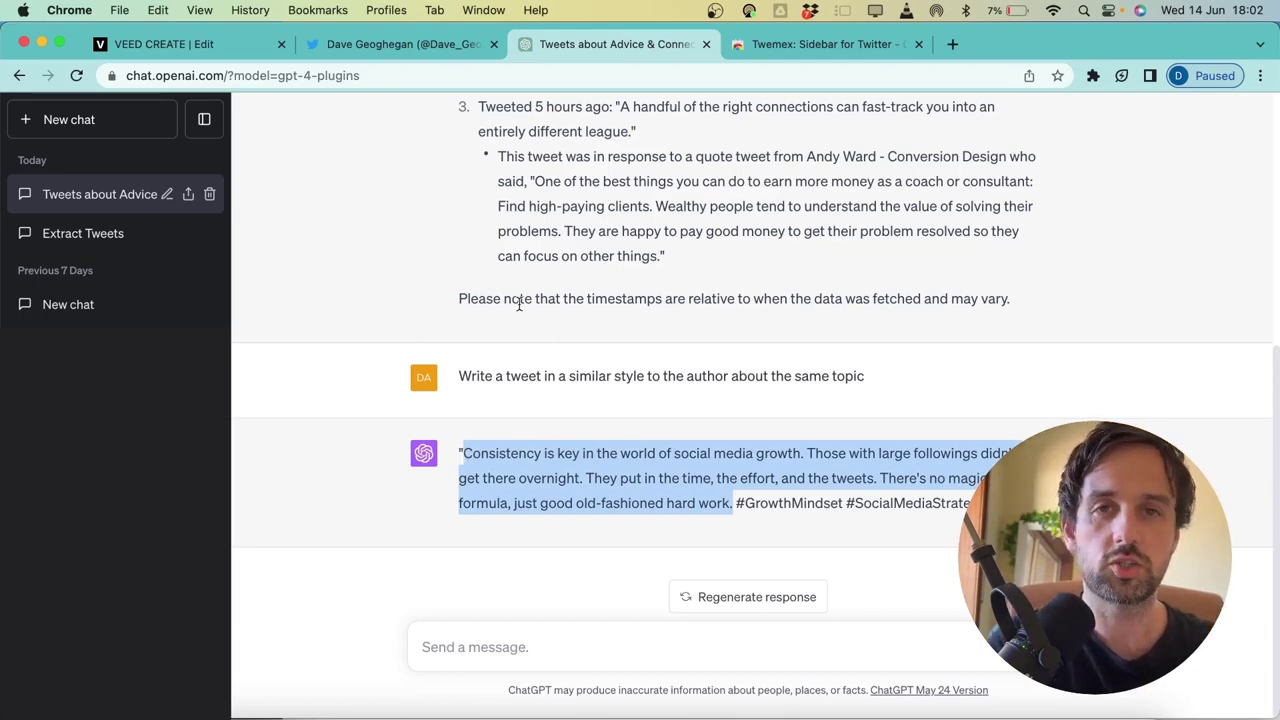
# - Paste the consistency tweet into a new Twitter draft, break after its first sentence, and open scheduling
pyautogui.click(370, 44)
pyautogui.click(170, 628)
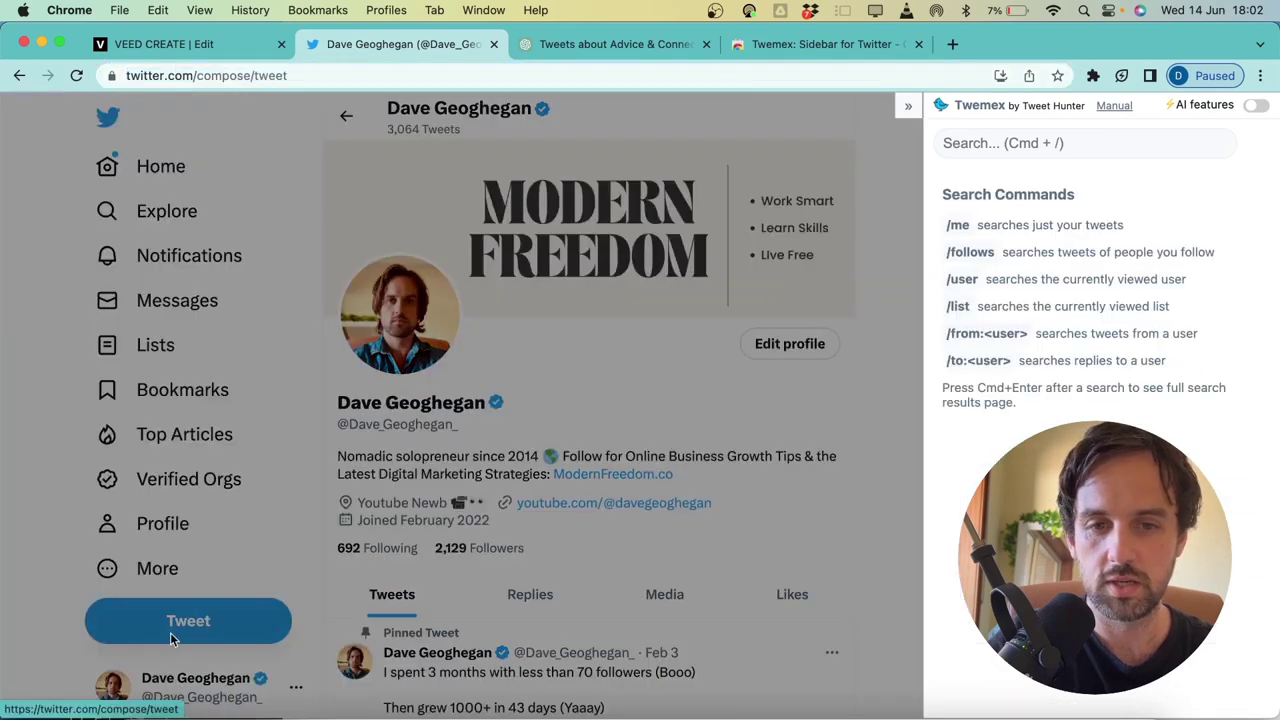
pyautogui.press('super+v')
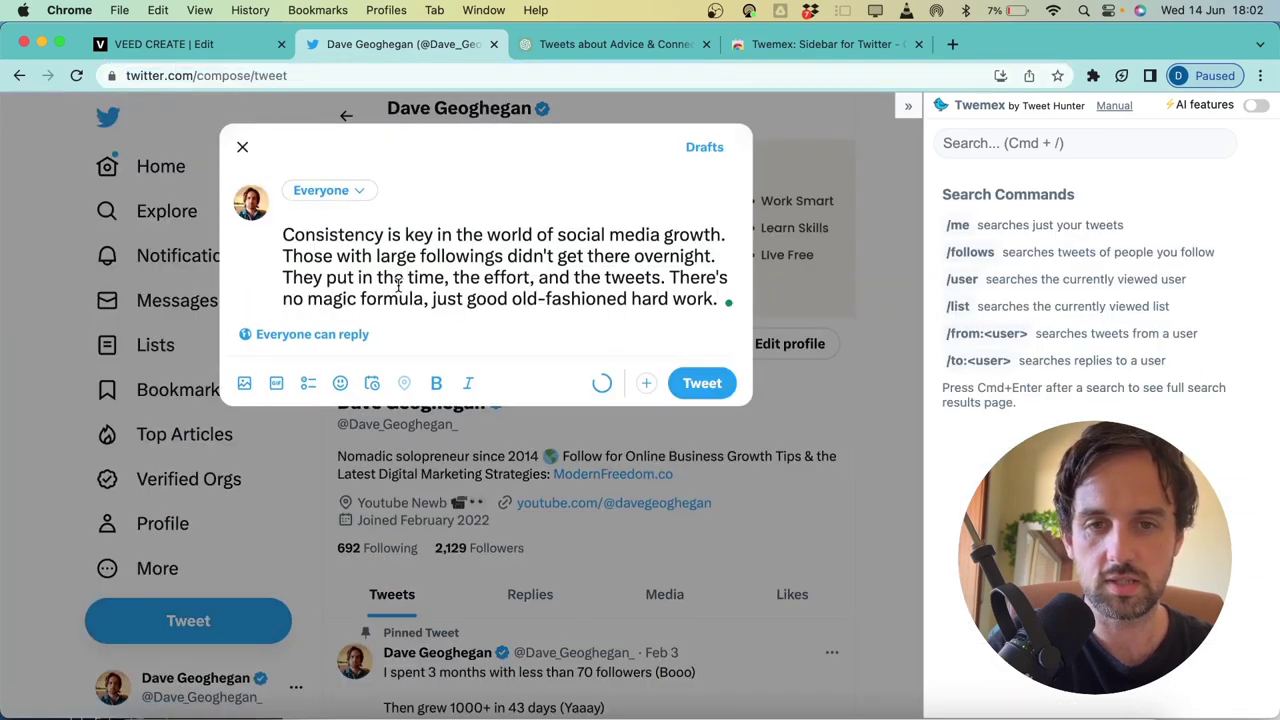
pyautogui.click(283, 257)
pyautogui.press('Return')
pyautogui.press('Return')
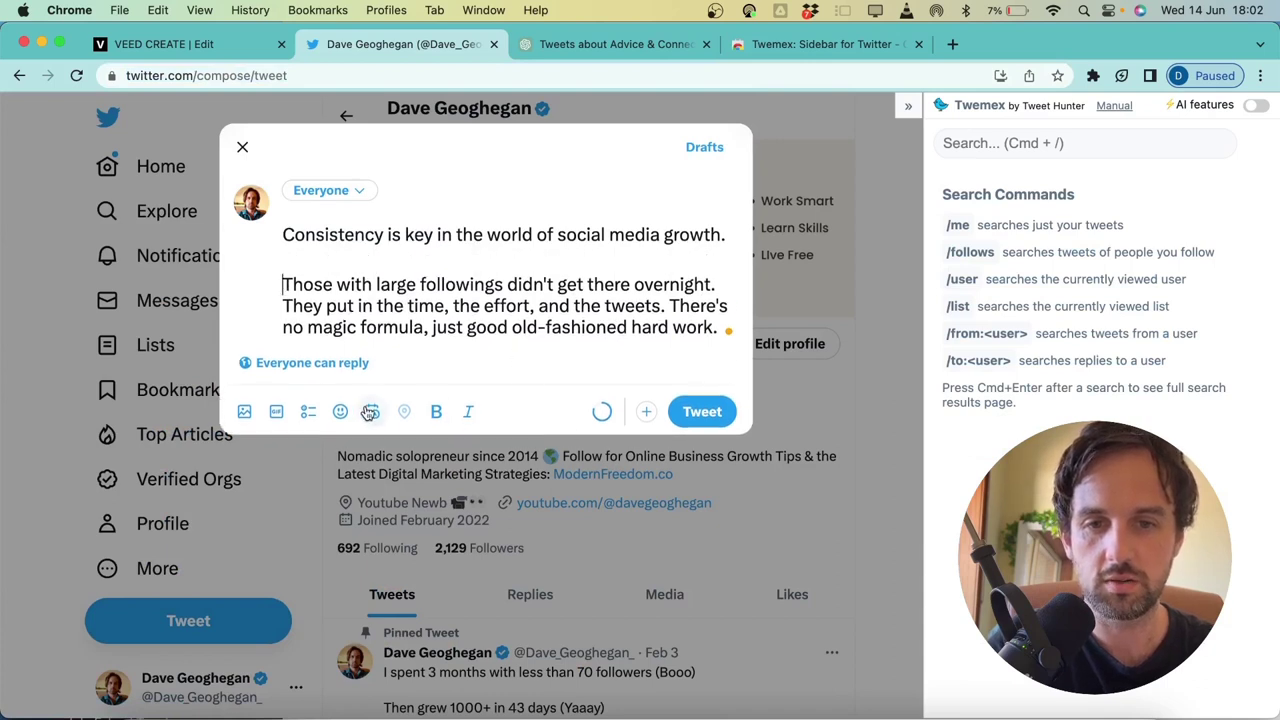
pyautogui.click(370, 413)
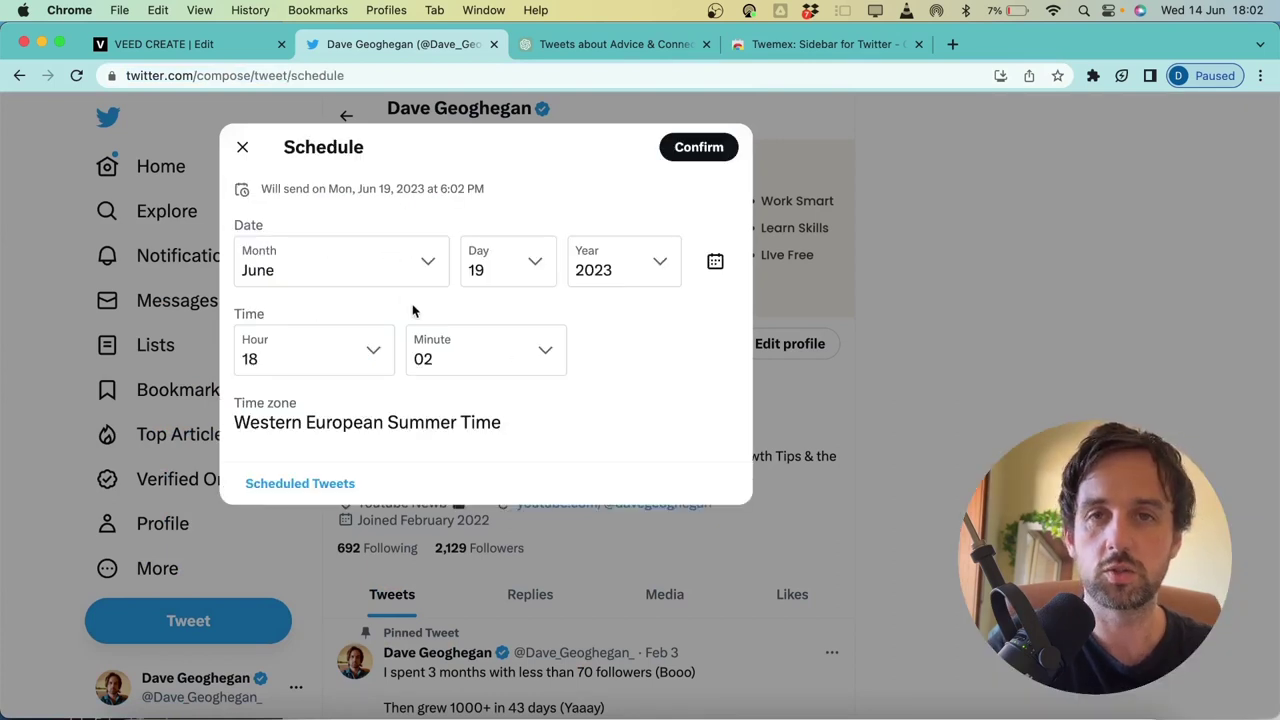